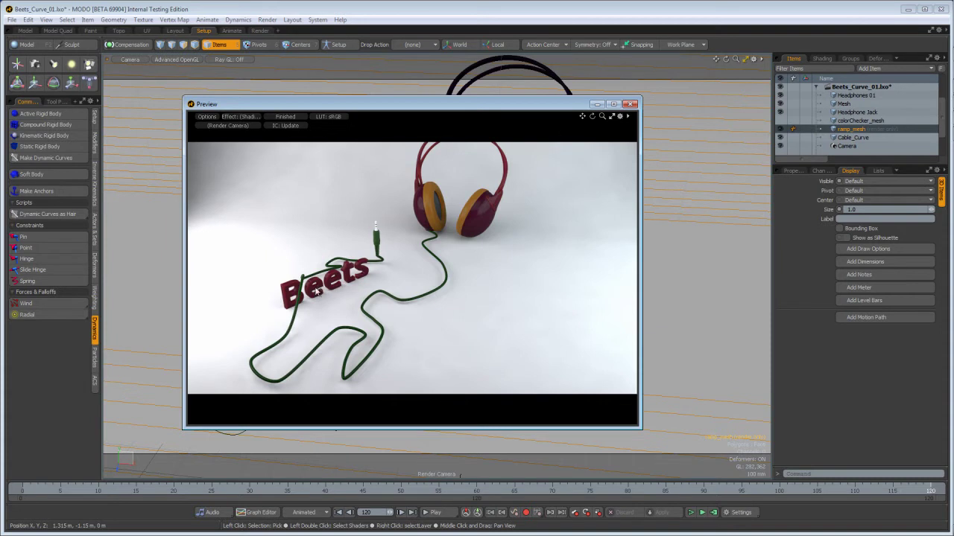
Close the render preview and create a new empty scene shown in perspective.
left_click(629, 103)
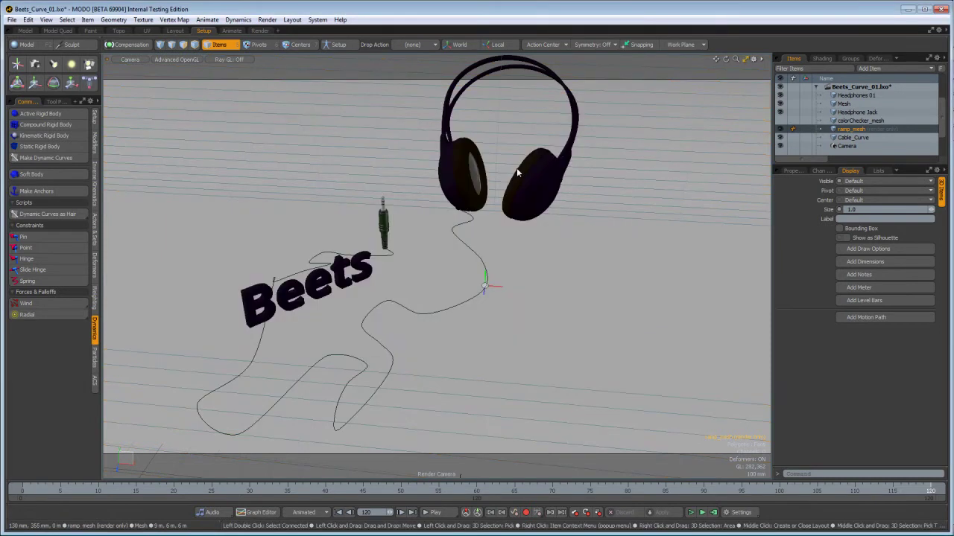
key("ctrl")
key("ctrl+n")
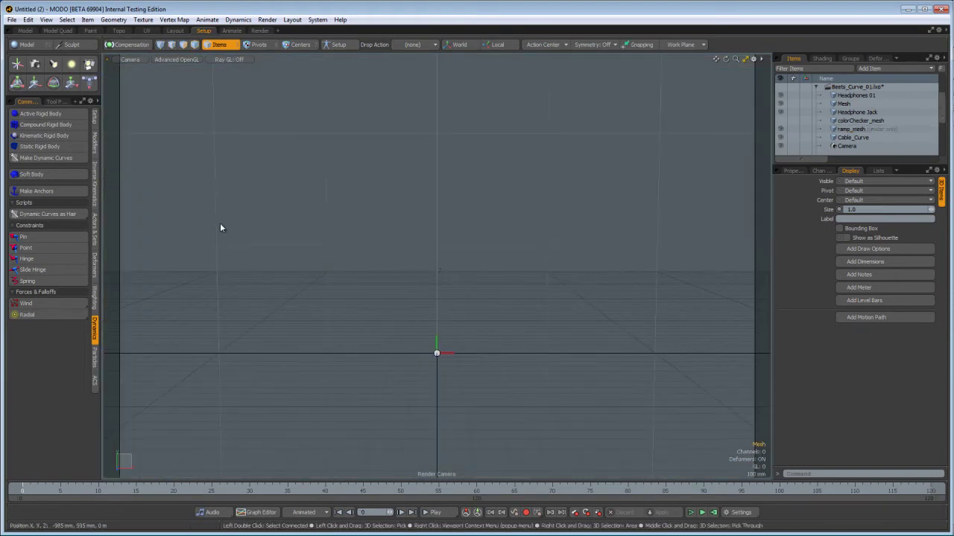
key("KP_Decimal")
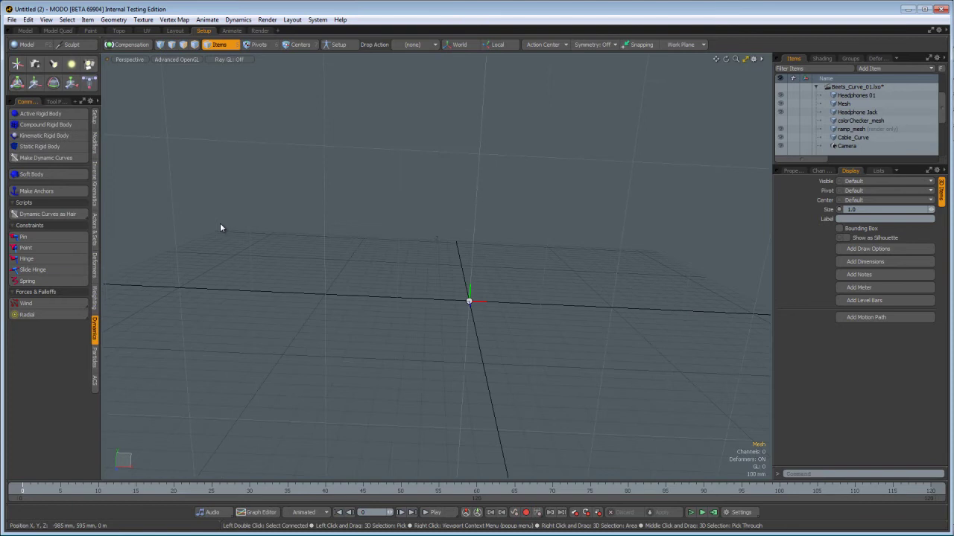
left_click_drag(430, 210, 372, 282, "alt+shift")
left_click_drag(516, 302, 400, 196, "alt")
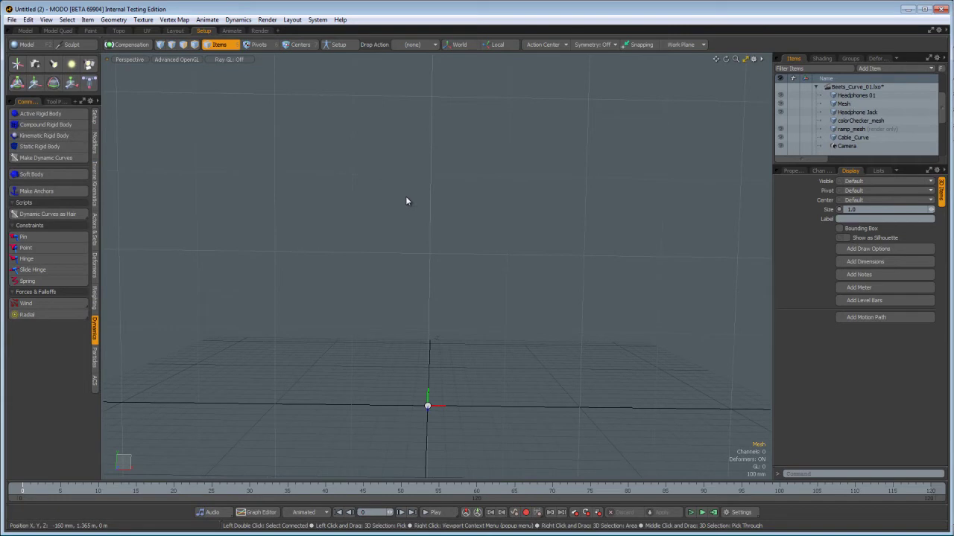
Set up the Curve tool in the front view with grid snapping turned on.
key("5")
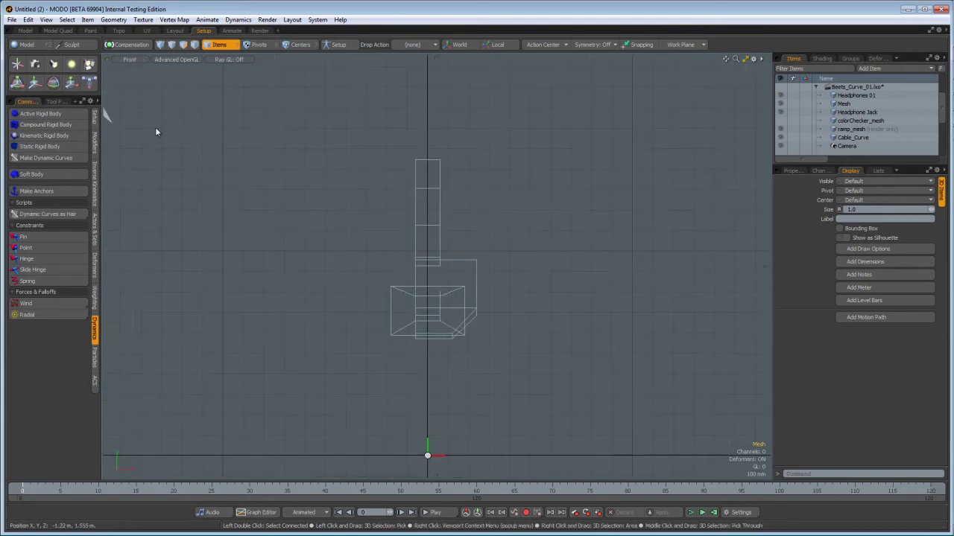
left_click(94, 117)
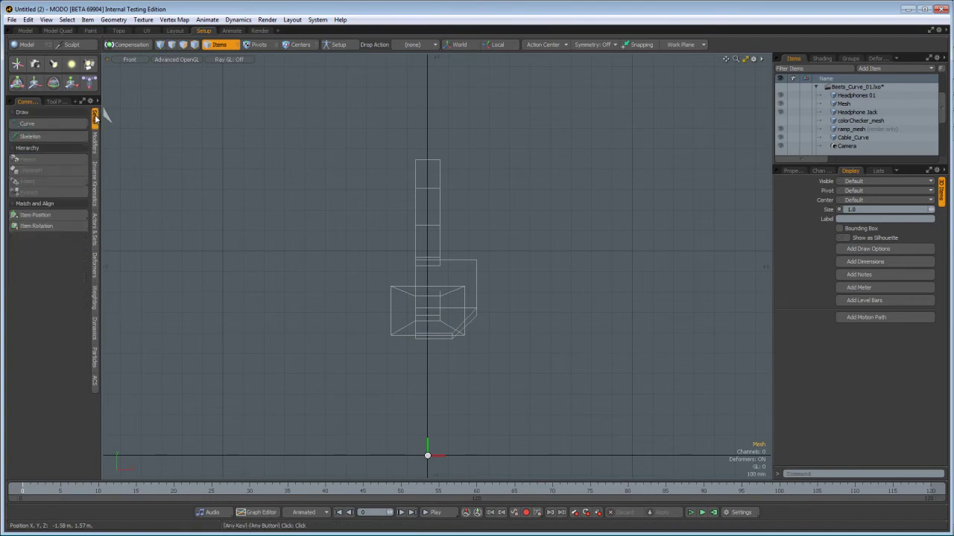
left_click(49, 124)
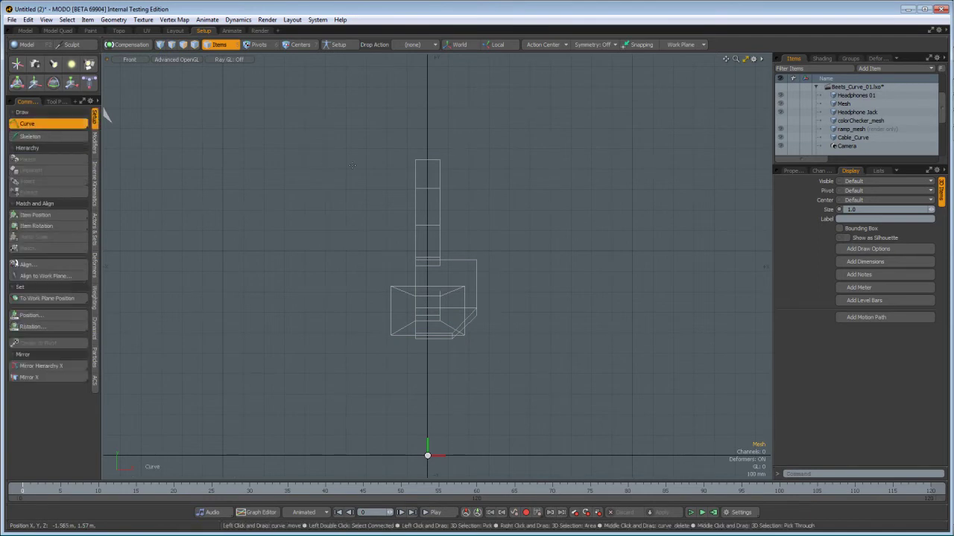
key("x")
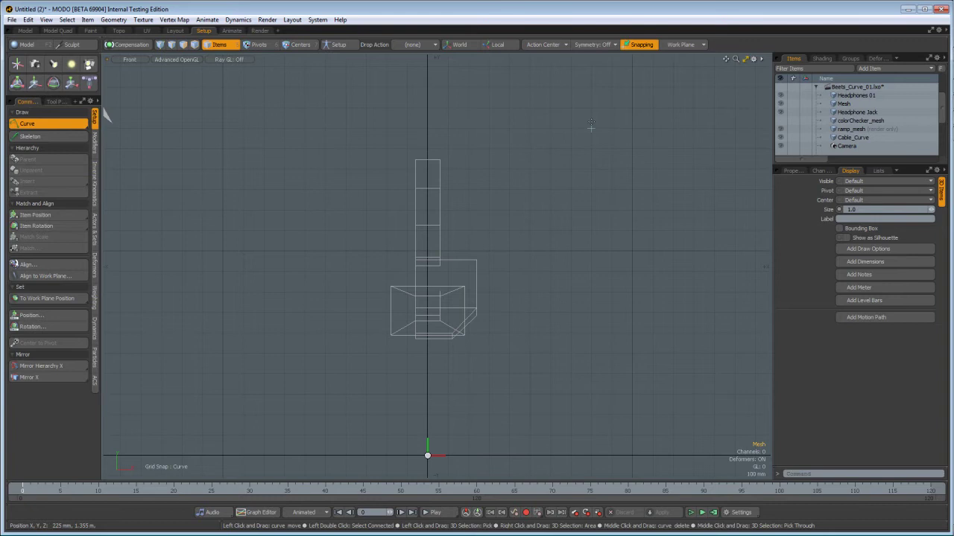
key("shift+x")
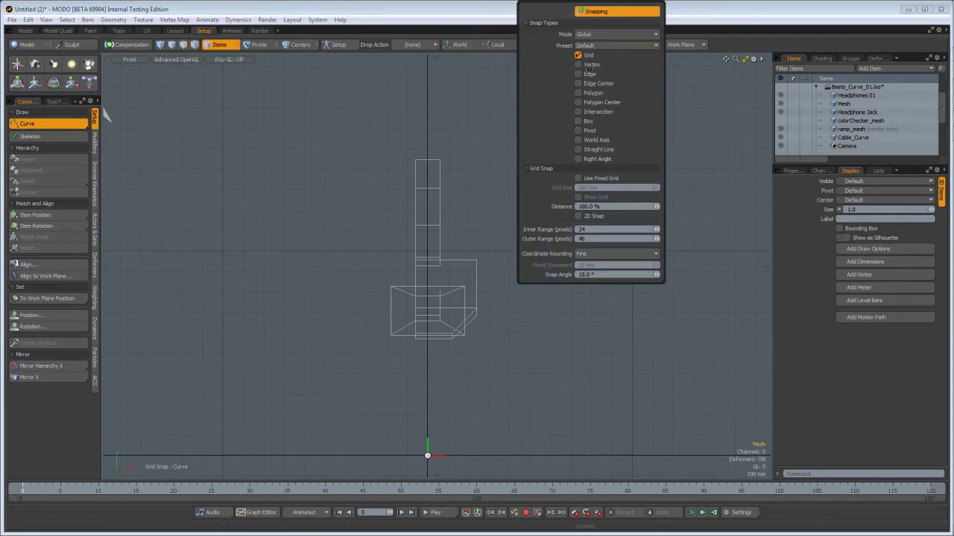
left_click(724, 35)
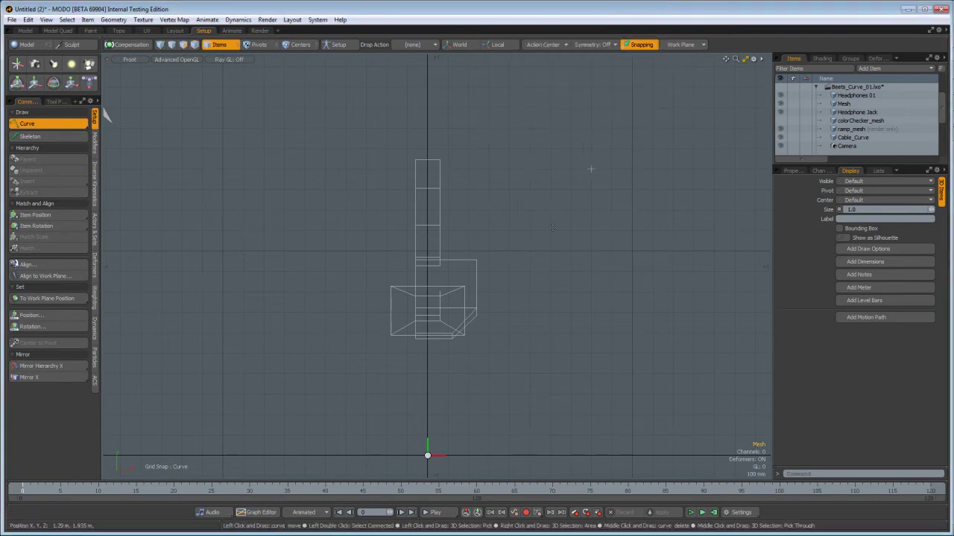
Draw a vertical nine-point curve at X 600 mm, from about 1.6 m high down to the ground line.
left_click(550, 128)
left_click(550, 169)
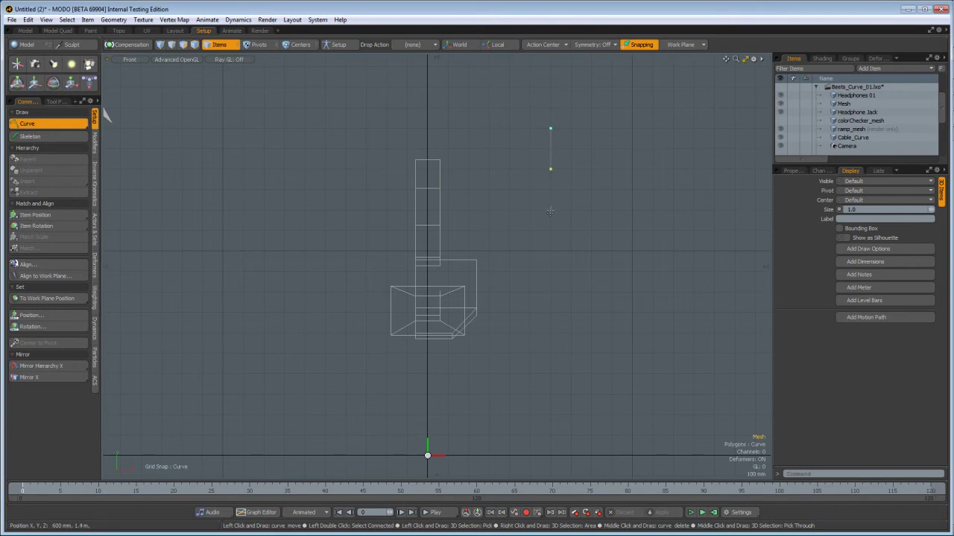
left_click(549, 212)
left_click(549, 252)
left_click(549, 292)
left_click(550, 333)
left_click(550, 374)
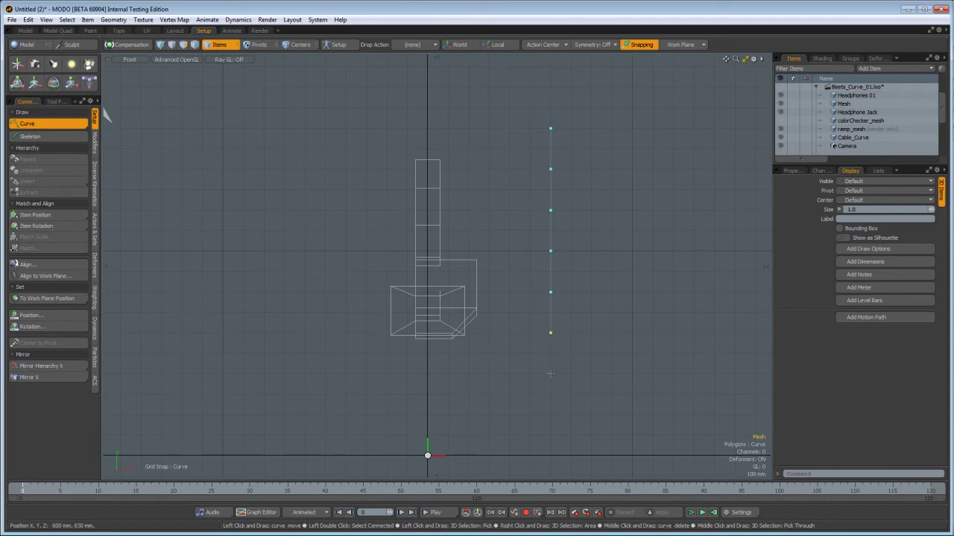
left_click(550, 415)
left_click(549, 455)
Draw a second, parallel vertical nine-point curve of the same height at X 300 mm and finish drawing.
key("shift")
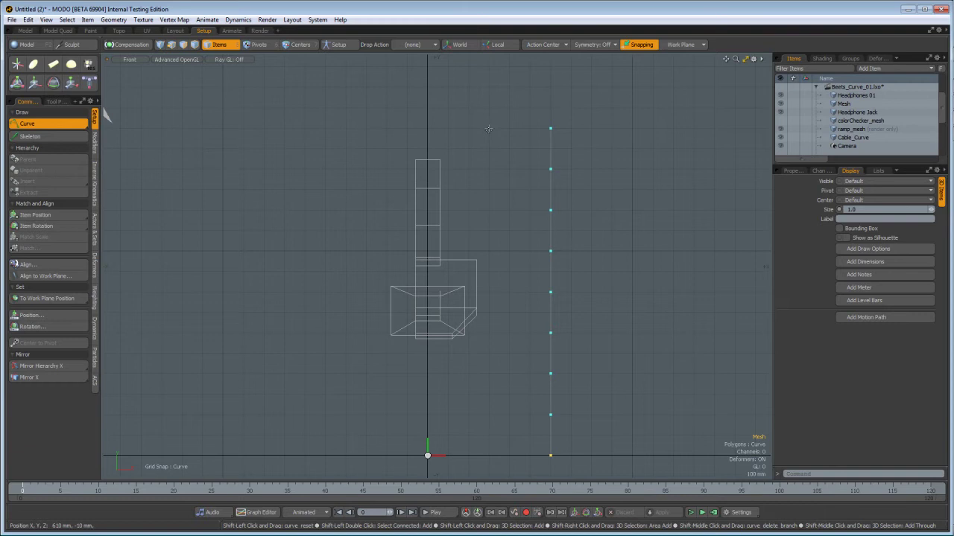
left_click(489, 128, "shift")
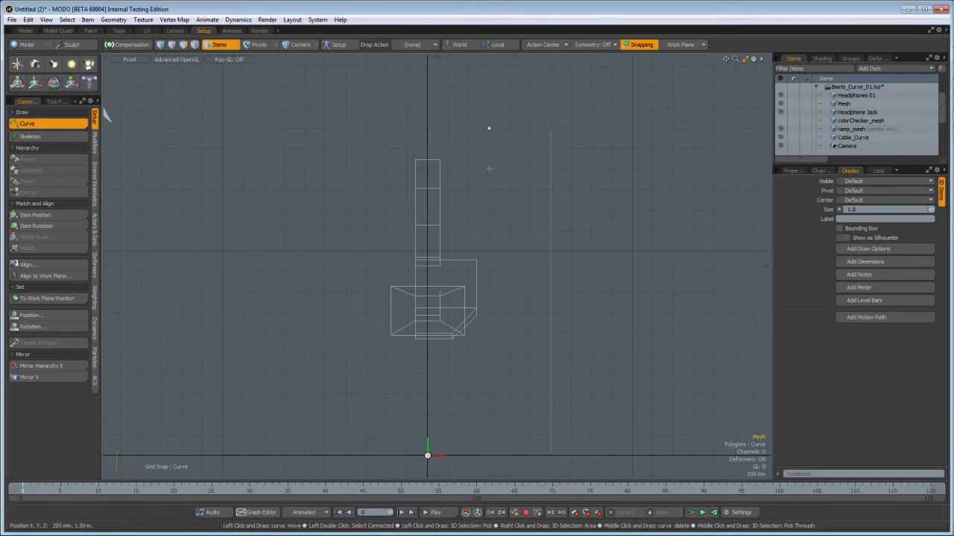
left_click(489, 210)
left_click(488, 251)
left_click(490, 333)
left_click(489, 374)
left_click(489, 415)
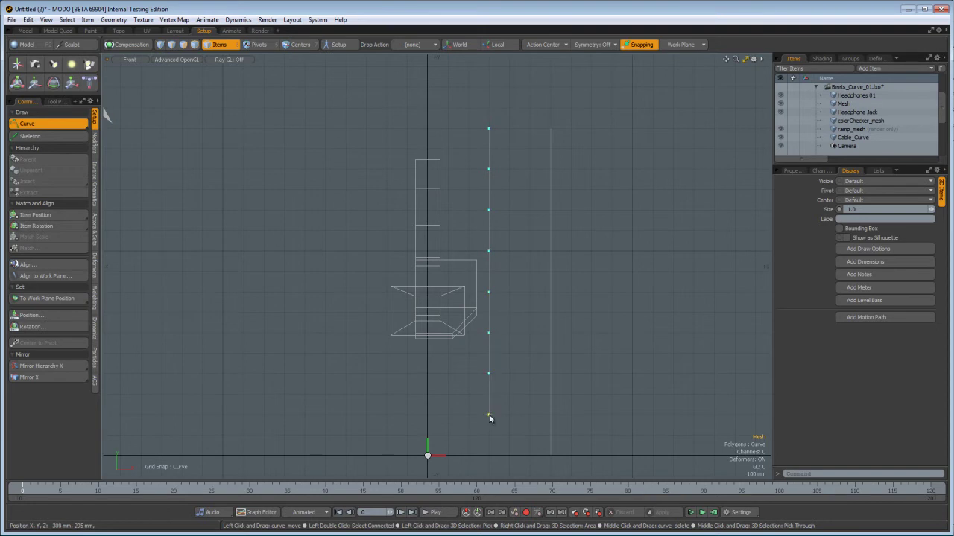
left_click(489, 455)
key("space")
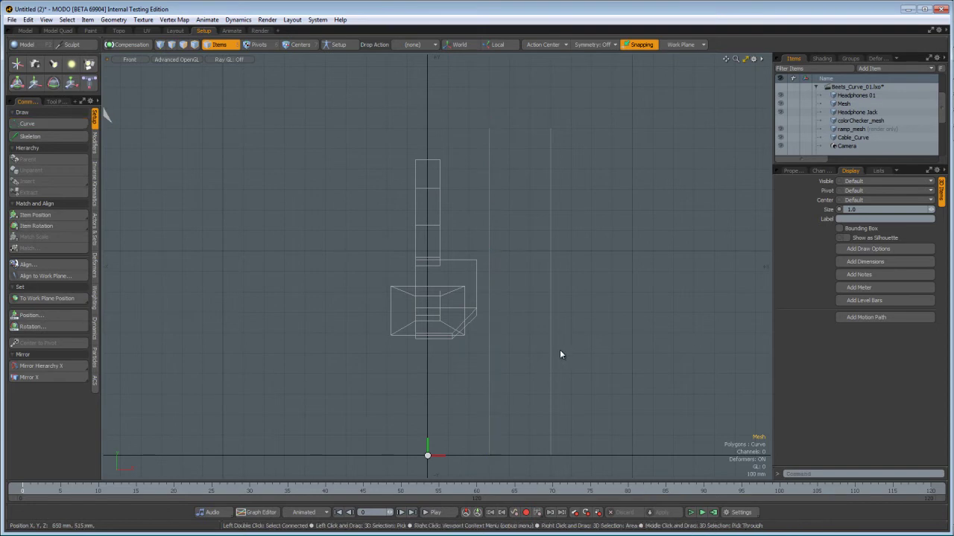
Duplicate both curves and move the copies in negative X so four vertical curves stand in a row.
key("3")
left_click_drag(560, 354, 484, 356)
key("ctrl")
key("ctrl+v")
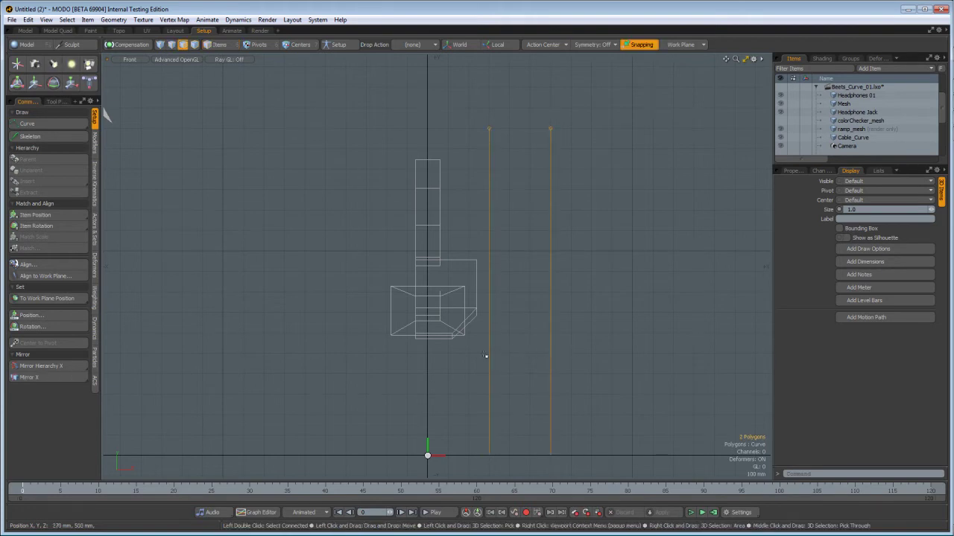
key("w")
left_click_drag(573, 296, 416, 300)
key("q")
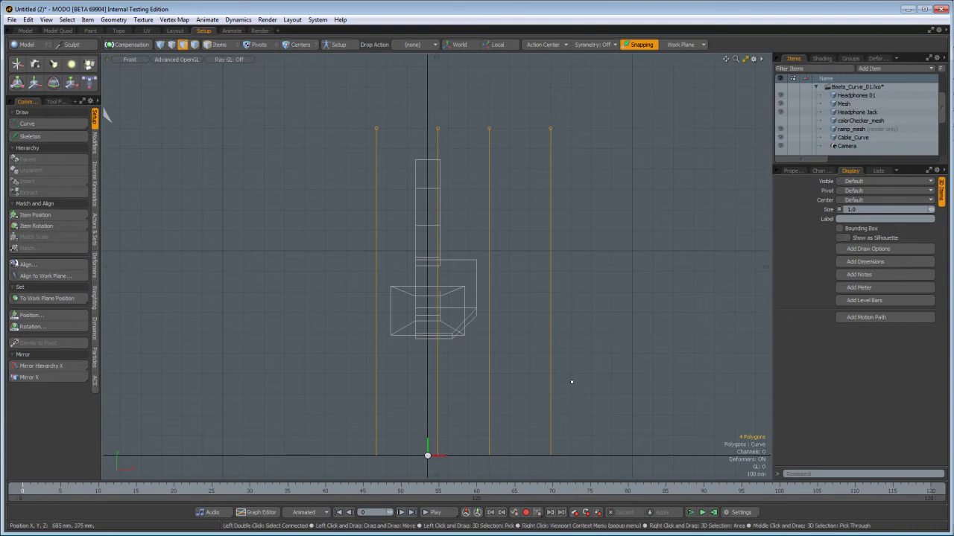
Duplicate the four curves, move the copies in negative X beside the originals, and fine-tune their position with snapping off.
key("w")
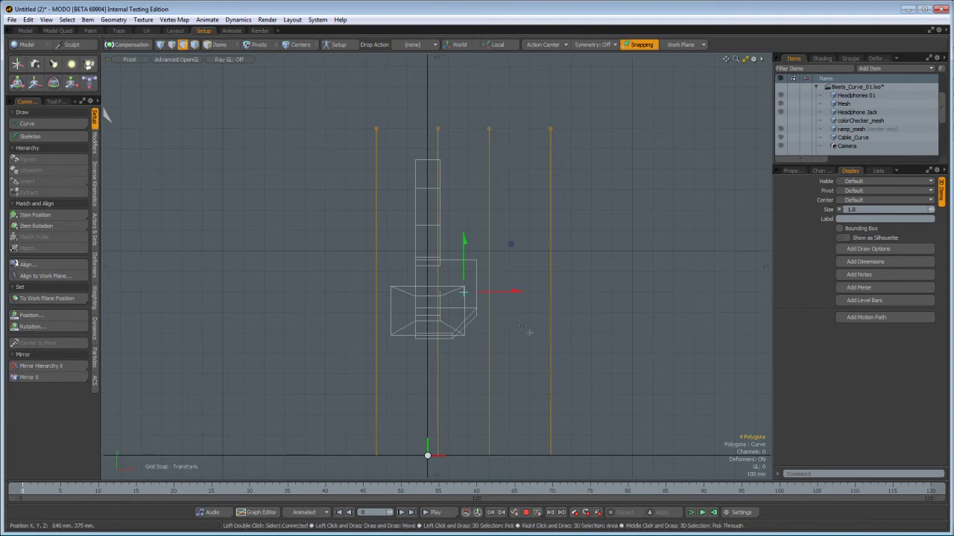
left_click_drag(518, 293, 255, 310)
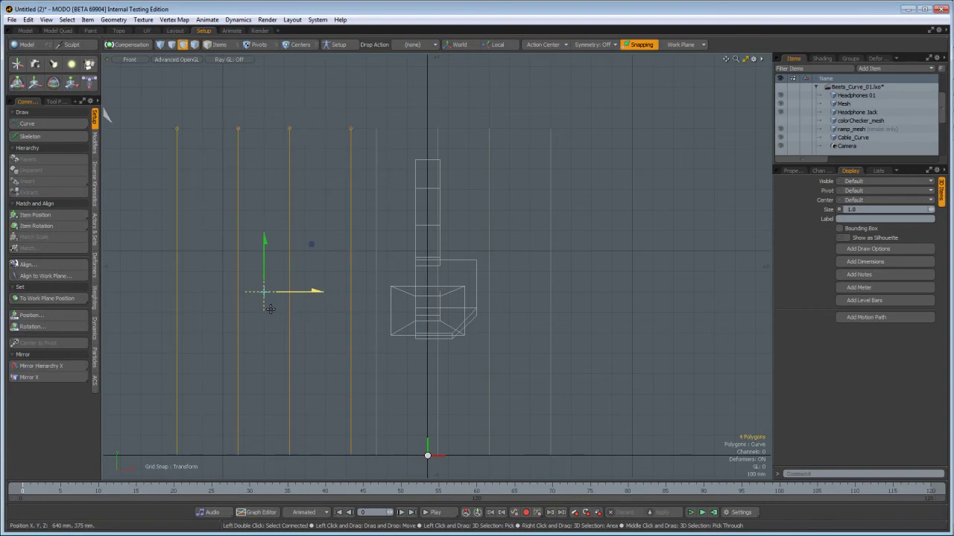
left_click_drag(313, 294, 312, 294)
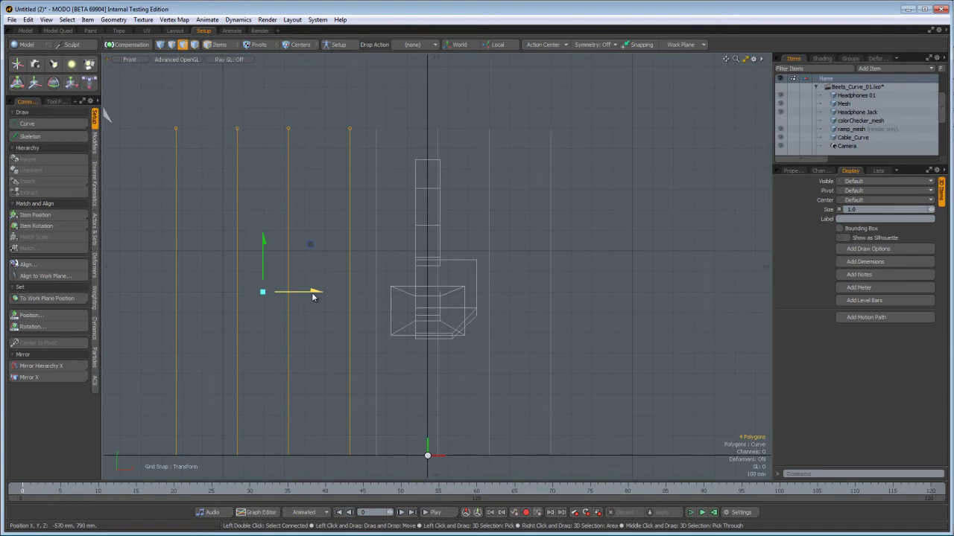
key("q")
key("w")
left_click_drag(319, 293, 310, 292)
key("q")
Convert the eight curves into dynamic curves and display their dynamics properties.
key("KP_Decimal")
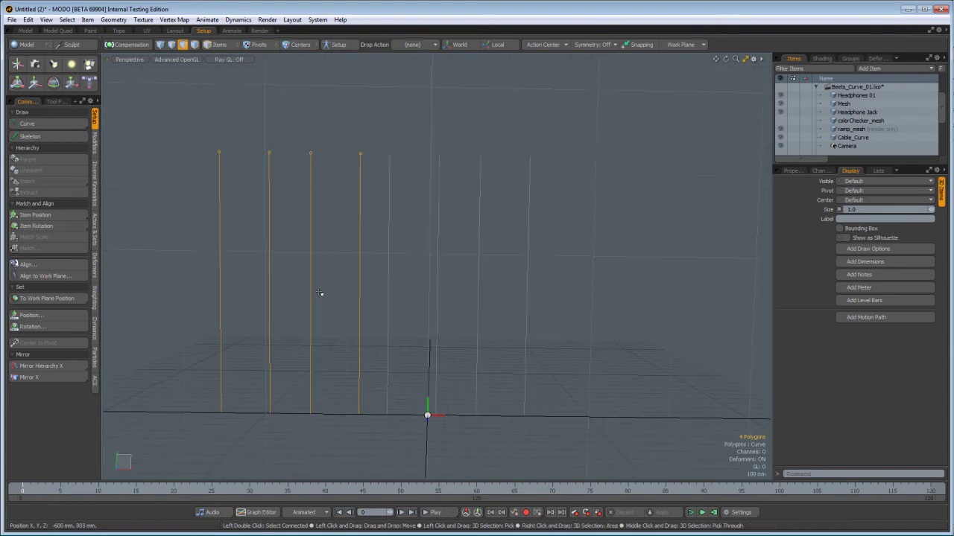
left_click_drag(504, 292, 445, 303, "ctrl+alt")
key("1")
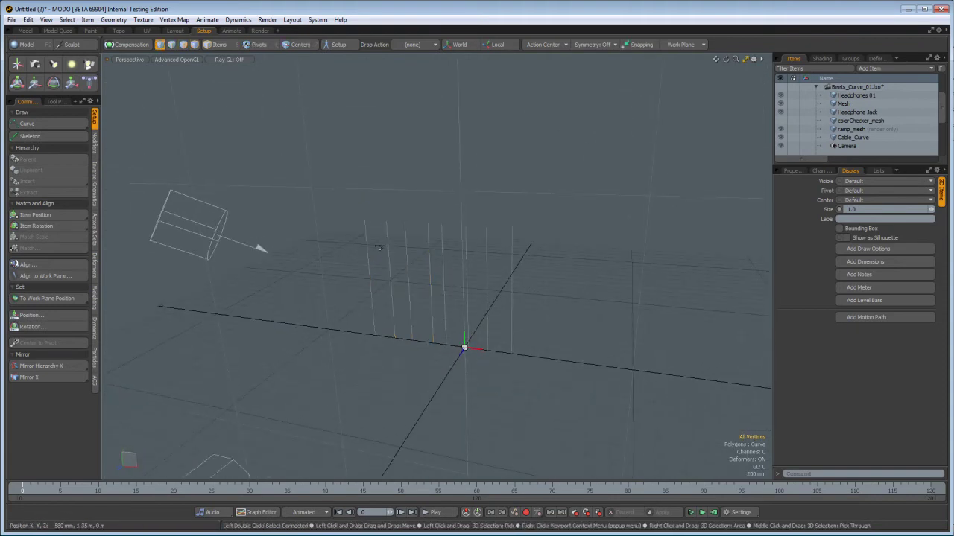
key("3")
mouse_move(352, 170)
right_mouse_down()
mouse_move(334, 251)
mouse_move(686, 250)
right_mouse_up()
left_click(493, 195)
left_click(95, 330)
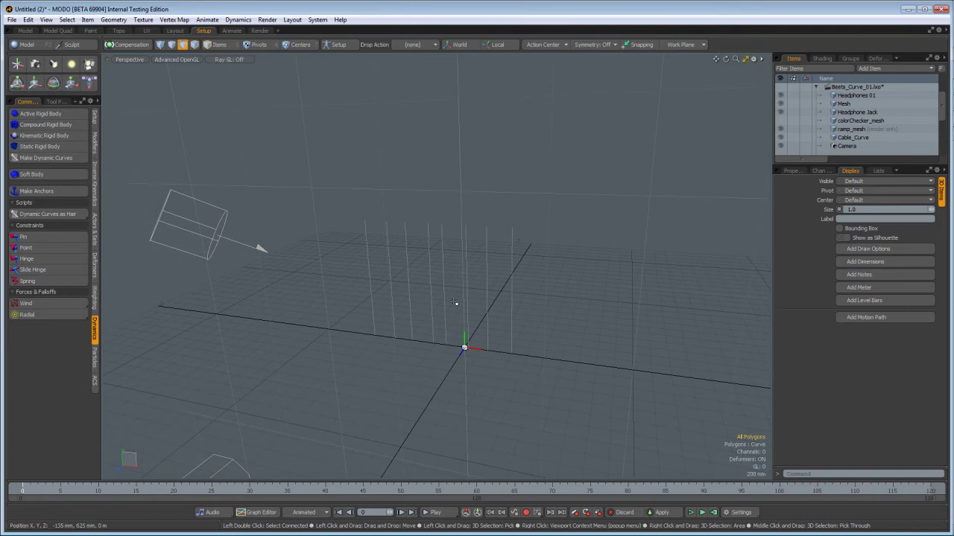
left_click(793, 172)
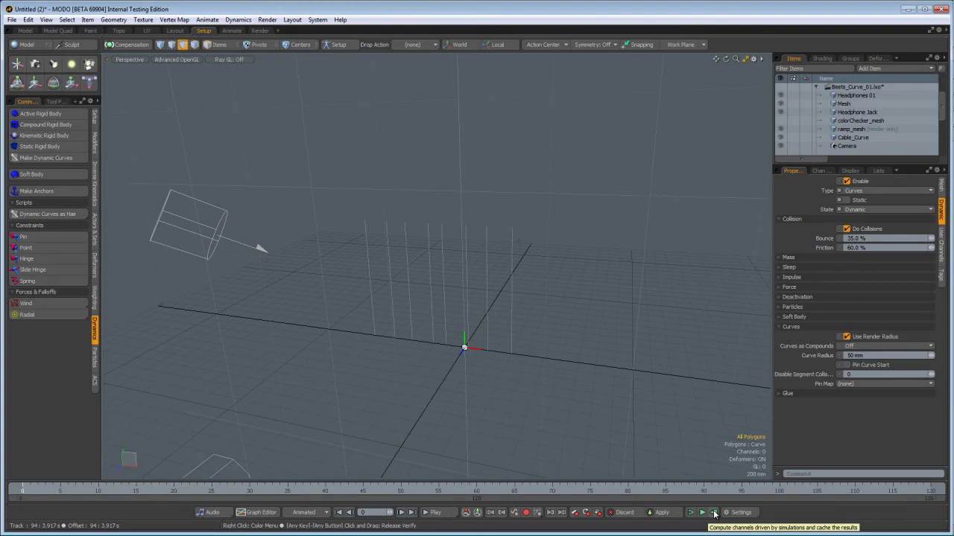
Run the live simulation to watch the unpinned curves fall, then stop it.
left_click(691, 513)
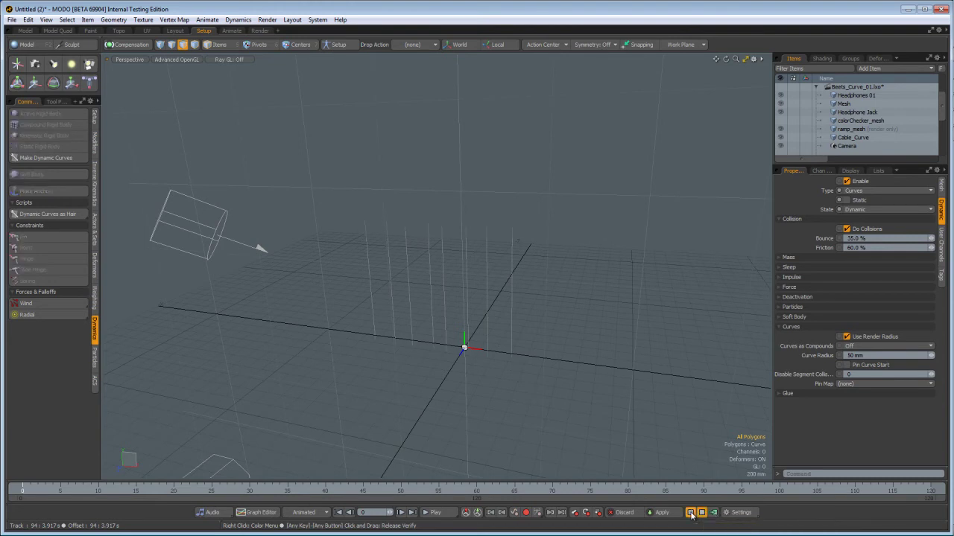
mouse_move(440, 243)
left_mouse_down("alt")
mouse_move(405, 350)
mouse_move(407, 432)
mouse_move(458, 395)
mouse_move(506, 327)
left_mouse_up("alt")
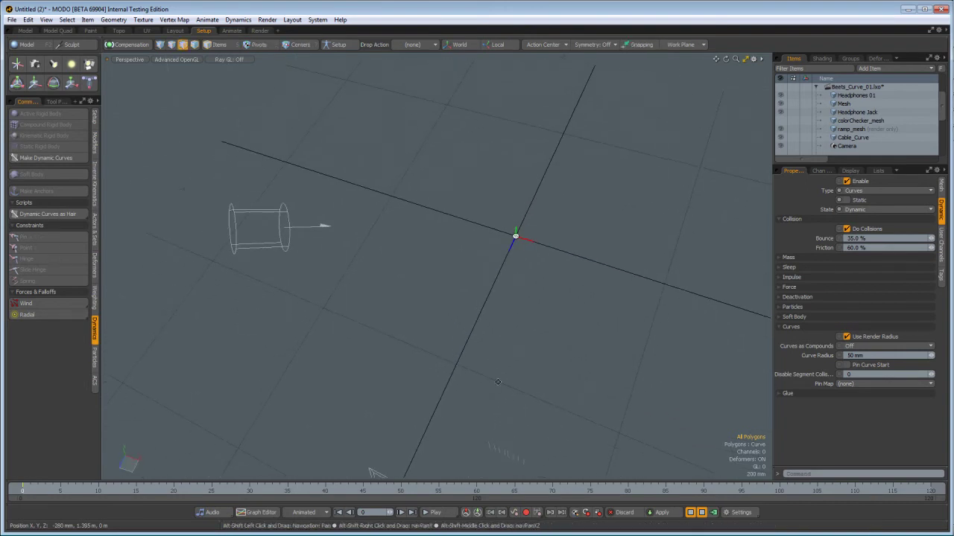
mouse_move(505, 463)
left_mouse_down("alt+shift")
mouse_move(559, 315)
mouse_move(517, 454)
left_mouse_up("alt+shift")
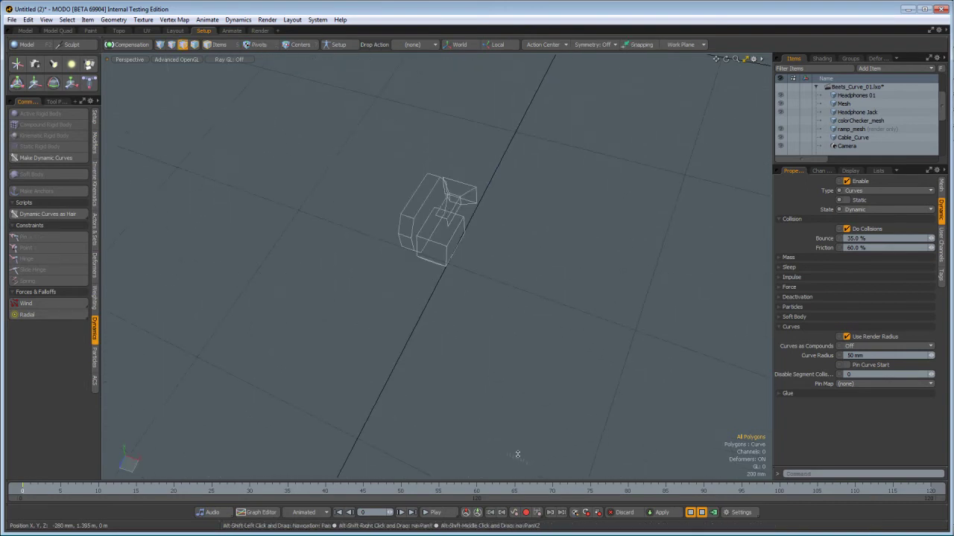
left_click(700, 515)
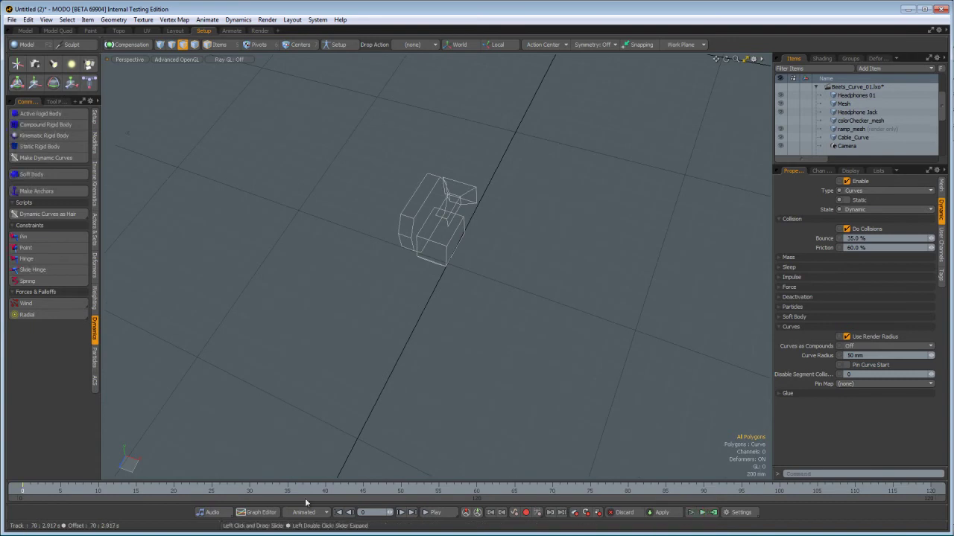
left_click_drag(437, 356, 394, 441, "alt")
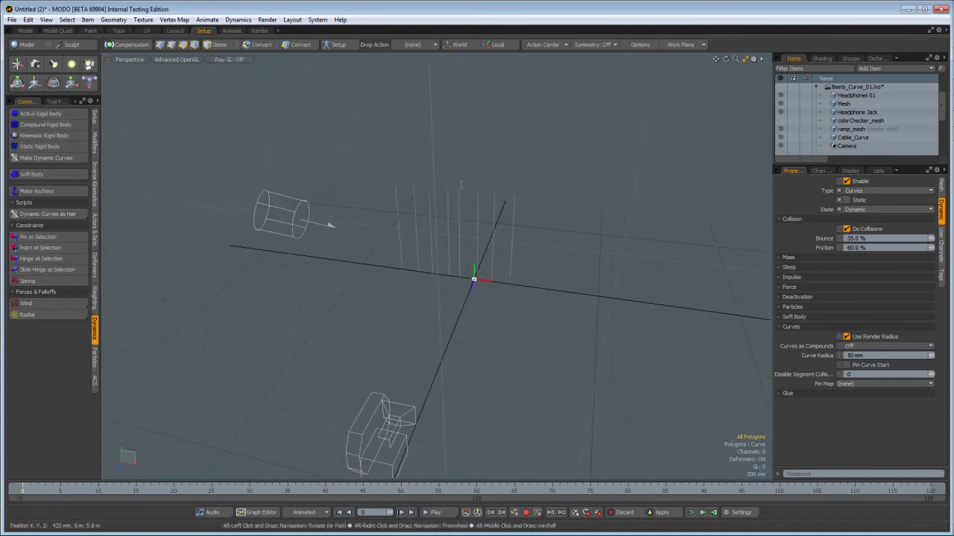
Enable Pin Curve Start for the curves and test it by moving the mesh during a live simulation.
left_click(849, 366)
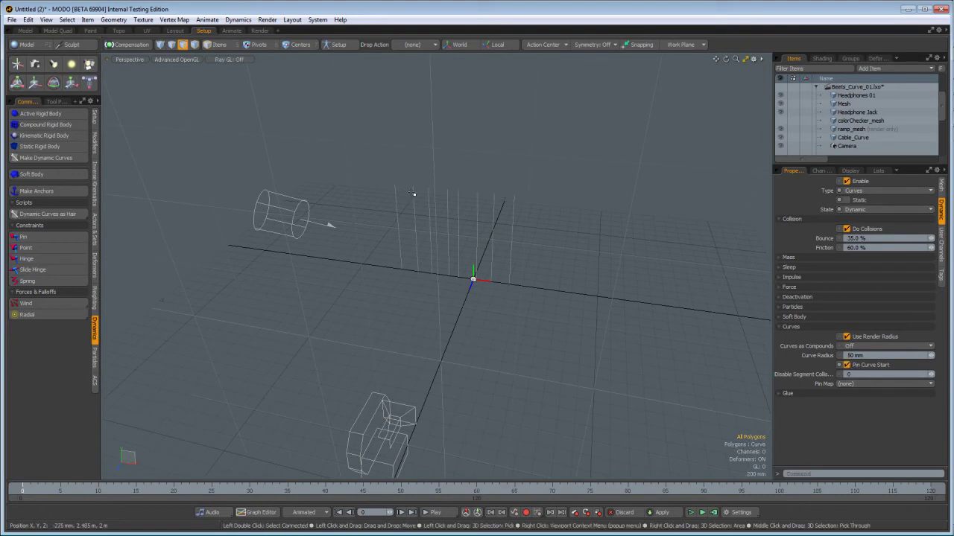
left_click(690, 513)
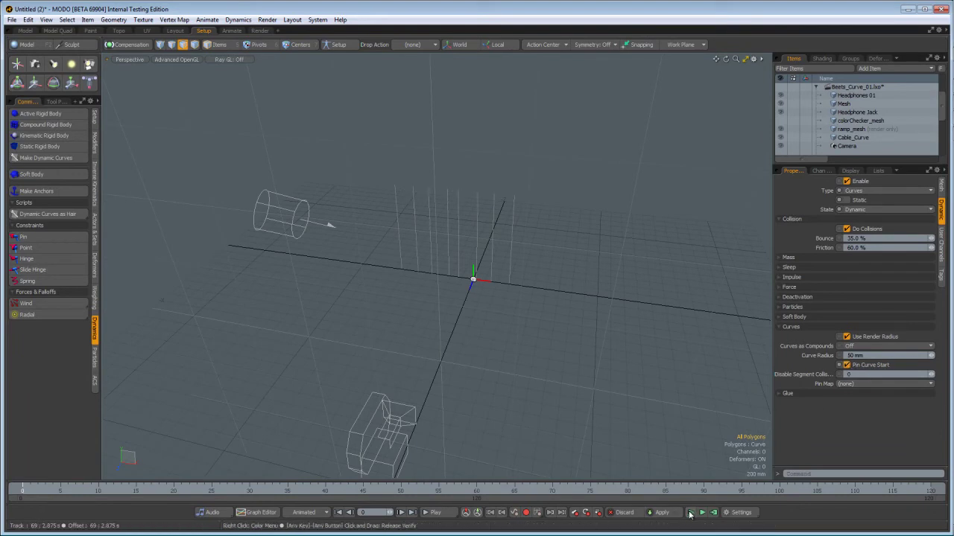
left_click_drag(943, 118, 946, 154)
key("w")
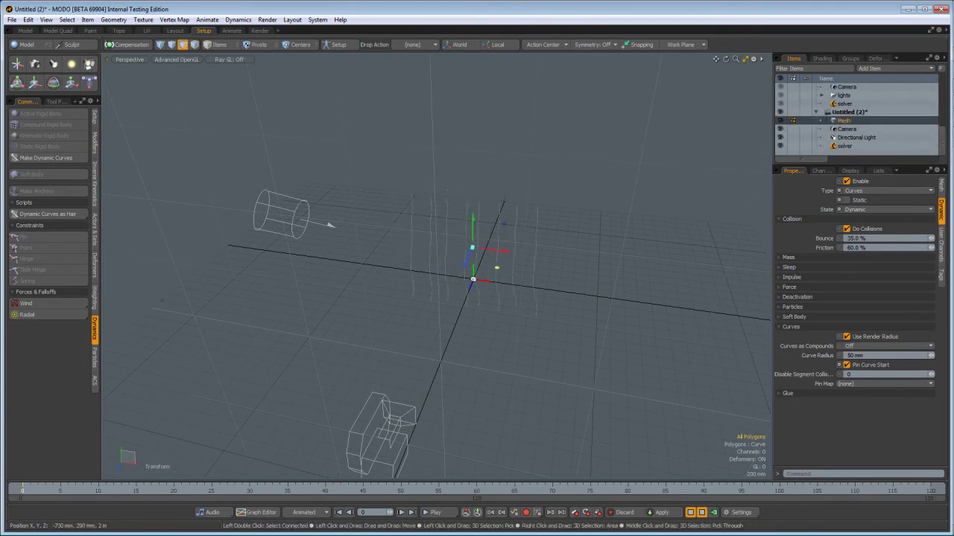
key("ctrl+z")
Enable Debug Drawing on the new scene's dynamics solver.
left_click(844, 146)
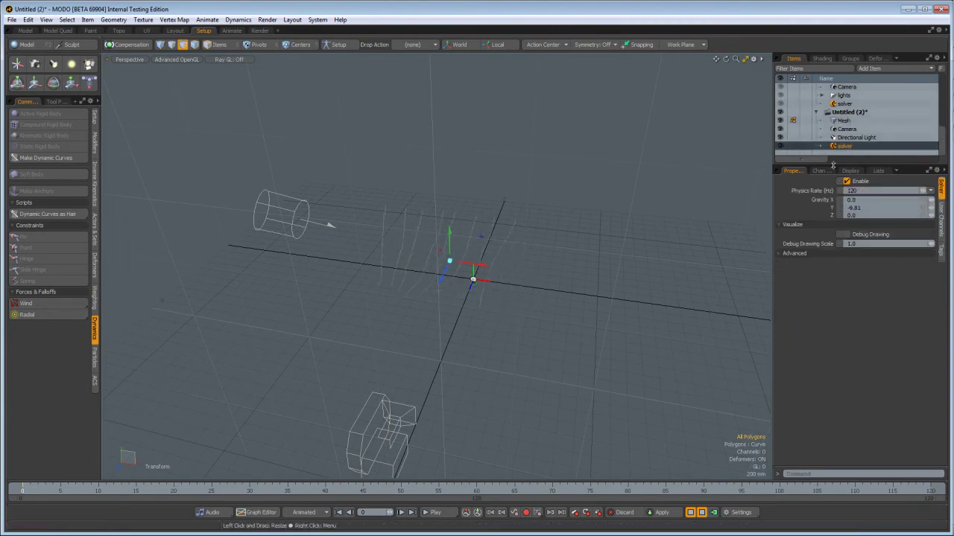
left_click(846, 234)
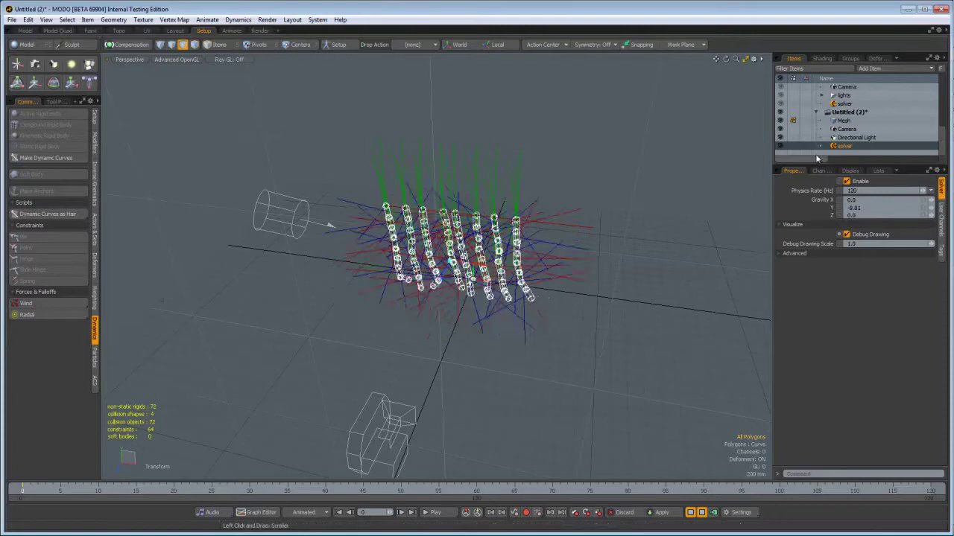
Turn off Use Render Radius for the mesh's dynamic curves, set their Curve Radius to 20 mm, and restart the live simulation.
left_click(844, 120)
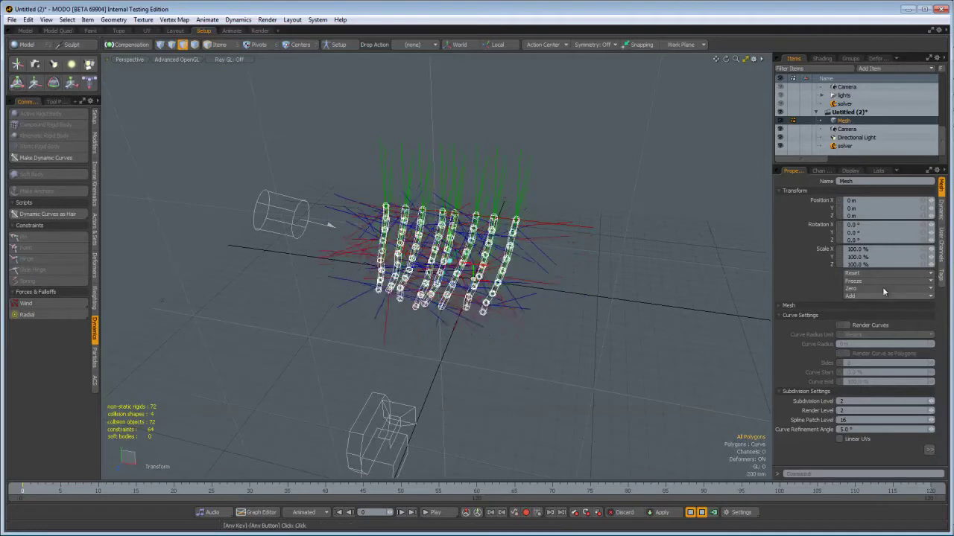
left_click(940, 216)
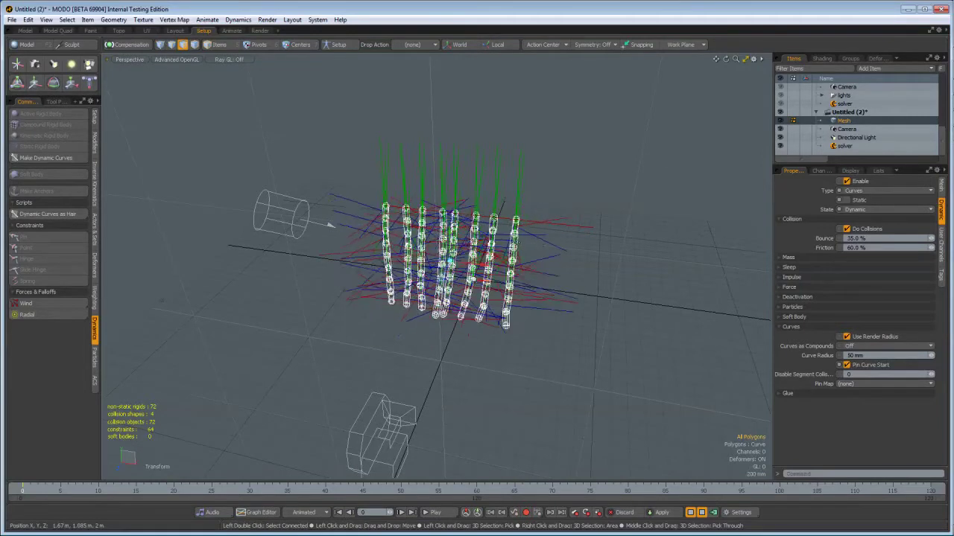
left_click(846, 337)
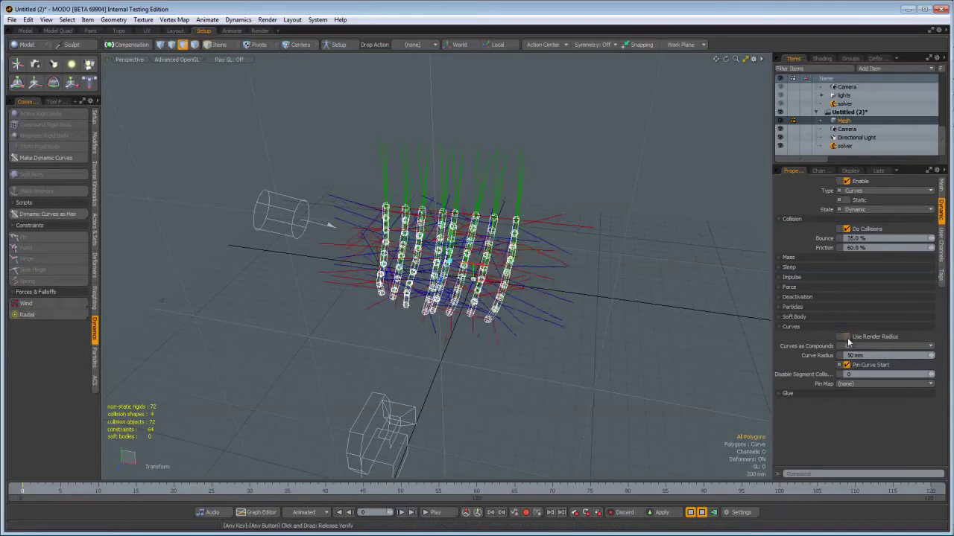
left_click_drag(856, 355, 817, 356)
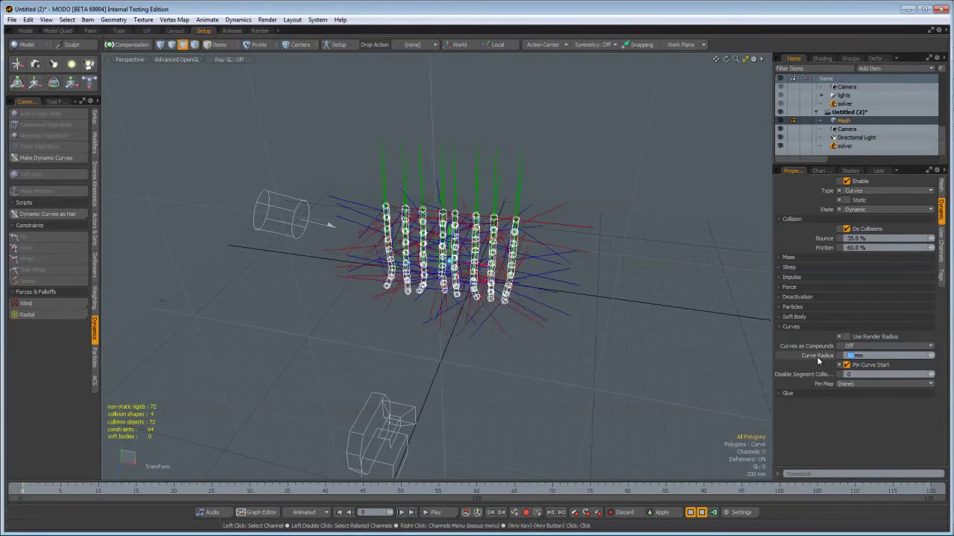
type("20")
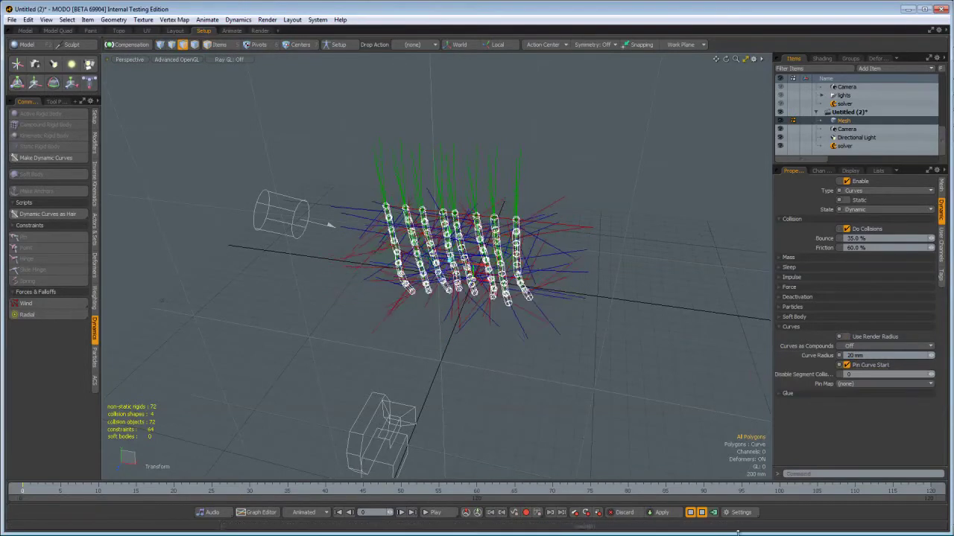
left_click(694, 513)
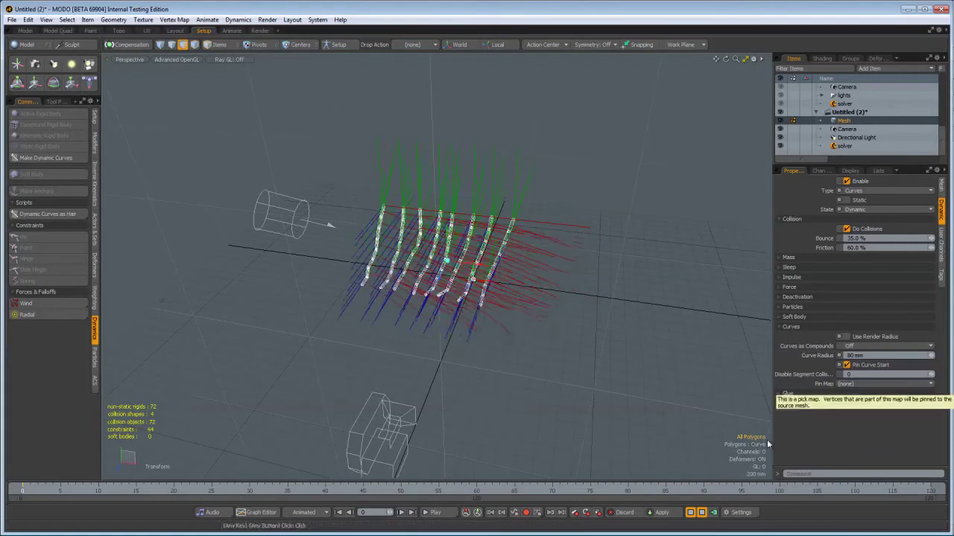
Set the Curve Radius to 80 mm and rerun the live simulation, examining the collision shapes around the curves up close.
left_click(690, 514)
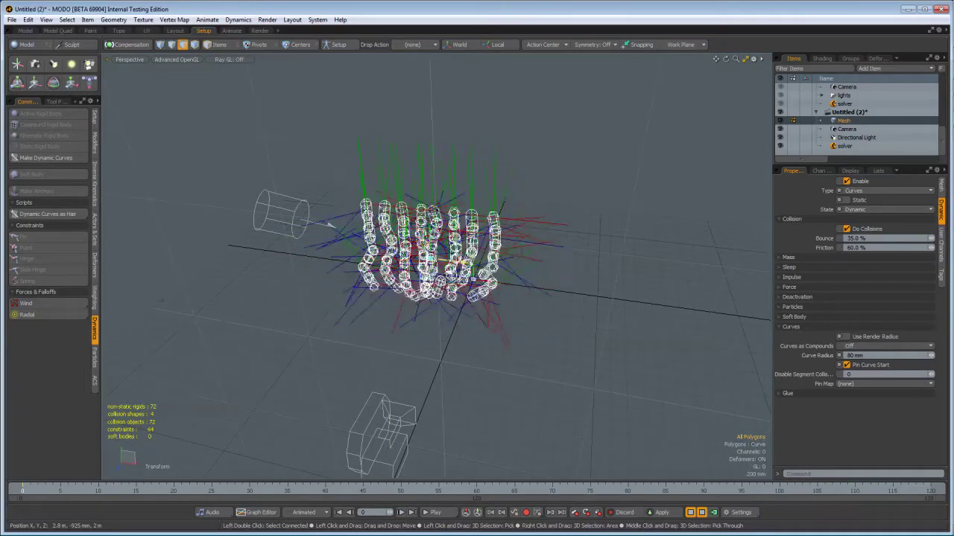
scroll(474, 274, "down", 3)
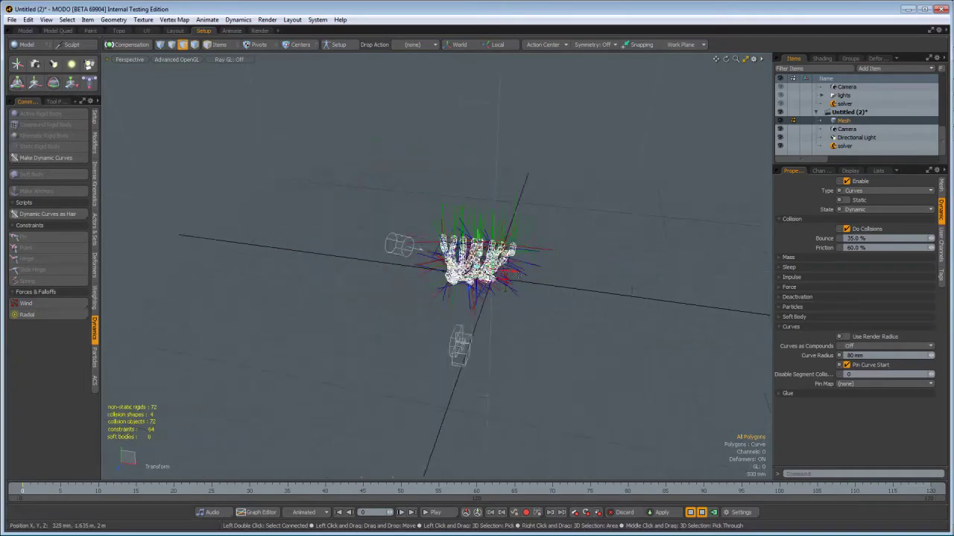
scroll(474, 274, "up", 7)
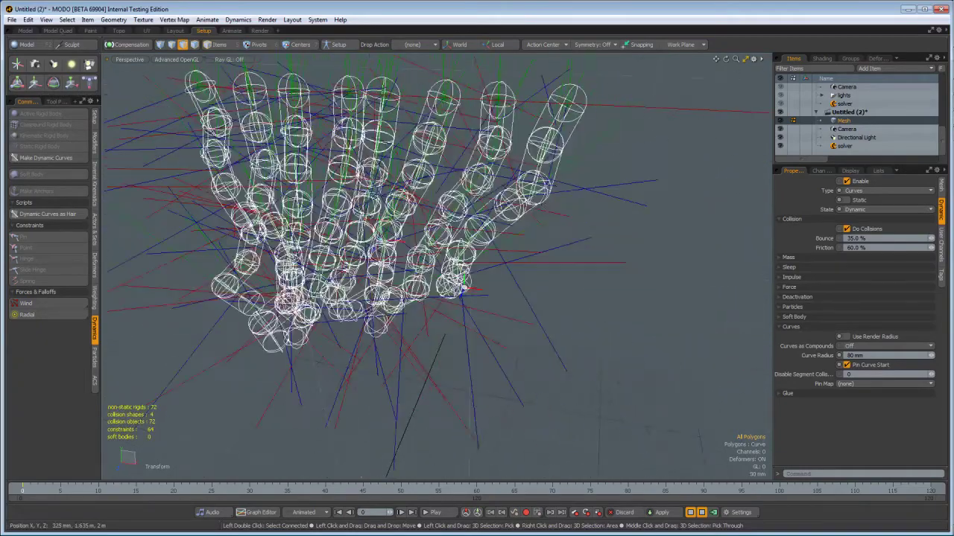
left_click(689, 511)
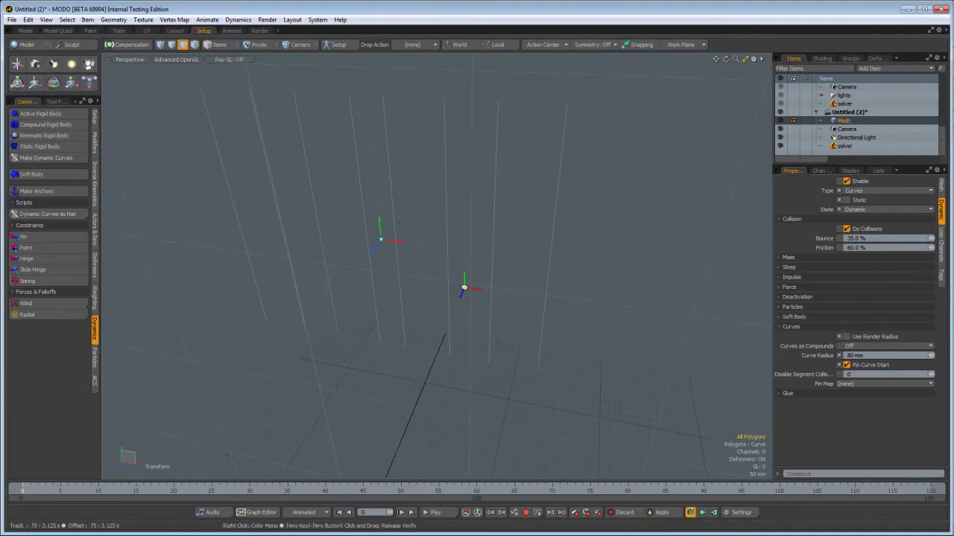
left_click(690, 511)
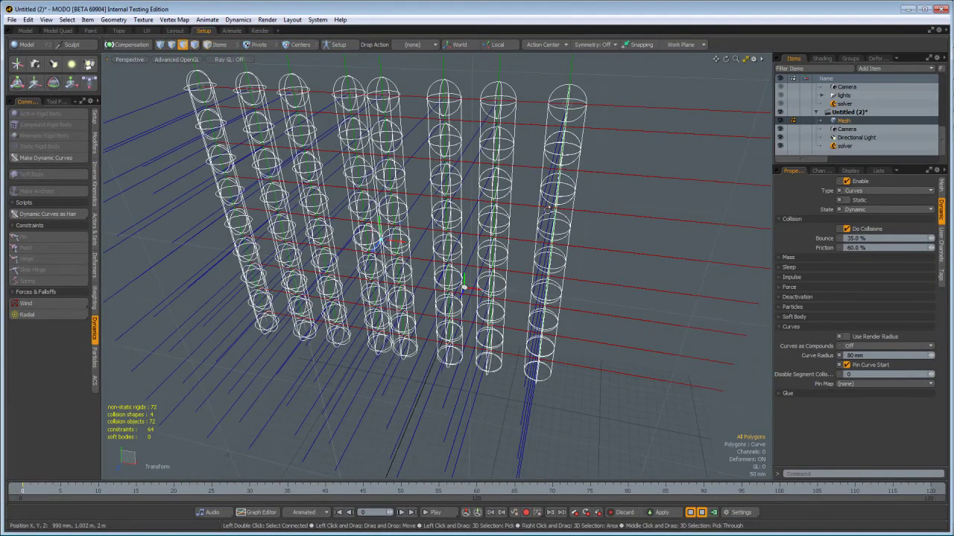
left_click_drag(548, 207, 542, 183, "alt")
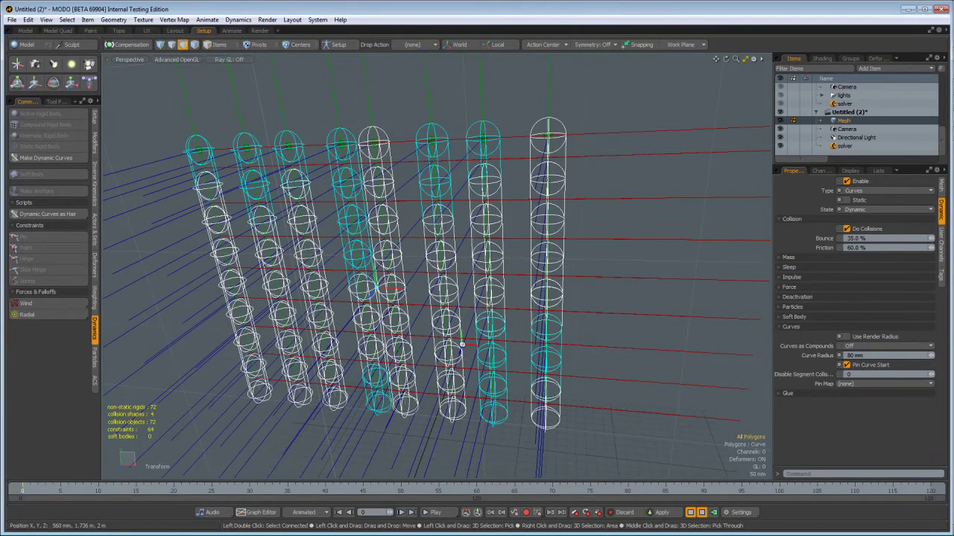
Set the Curve Radius to 200 mm and restart the live simulation to test the larger collision size.
left_click(853, 356)
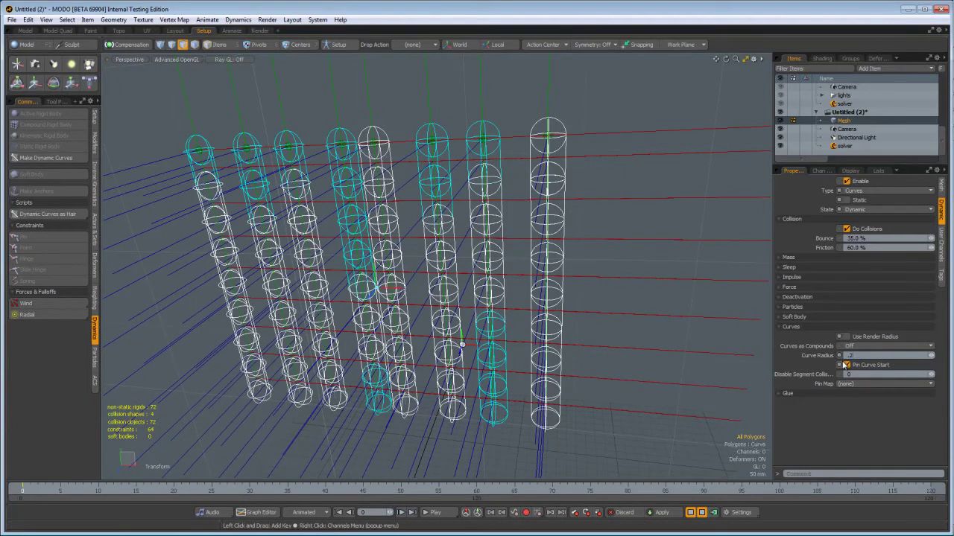
left_click(690, 512)
left_click(691, 513)
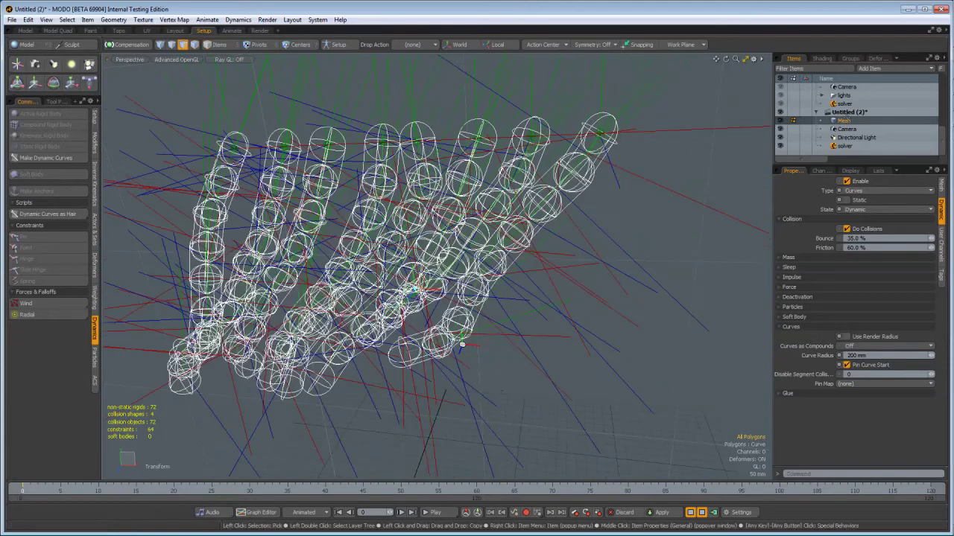
Disable Debug Drawing on the new scene's dynamics solver and stop the live simulation.
left_click(845, 146)
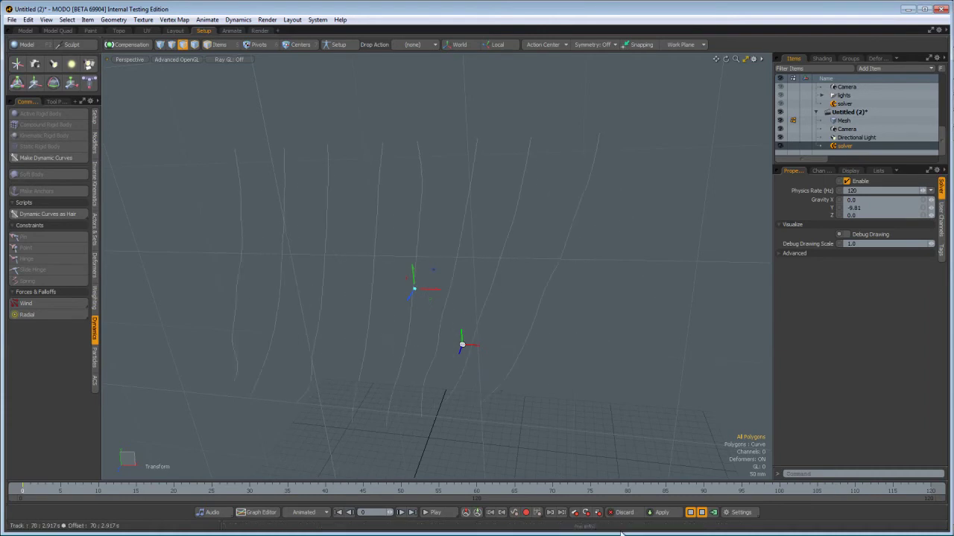
left_click(701, 514)
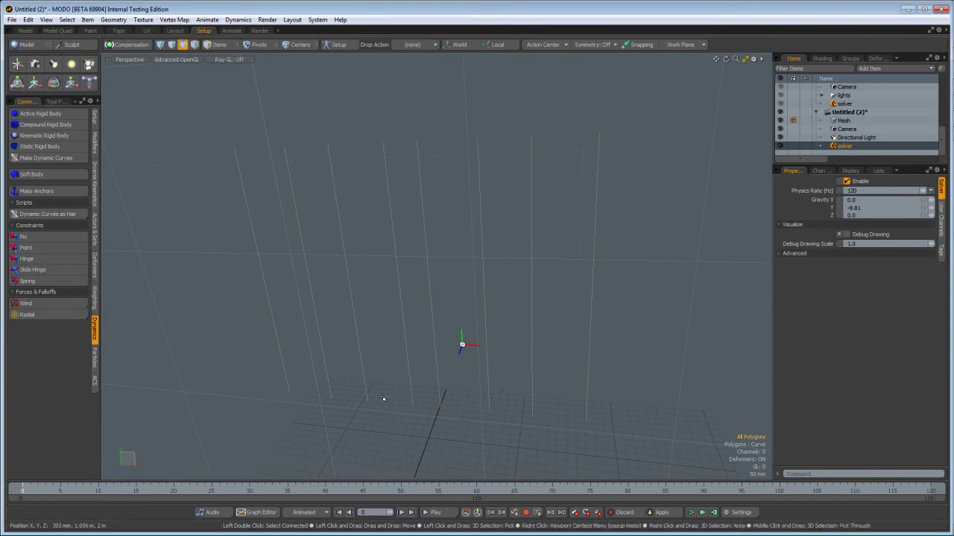
Select the bottom end vertices of all eight curves and assign them to a selection set named Pinned.
left_click_drag(383, 398, 440, 377, "alt")
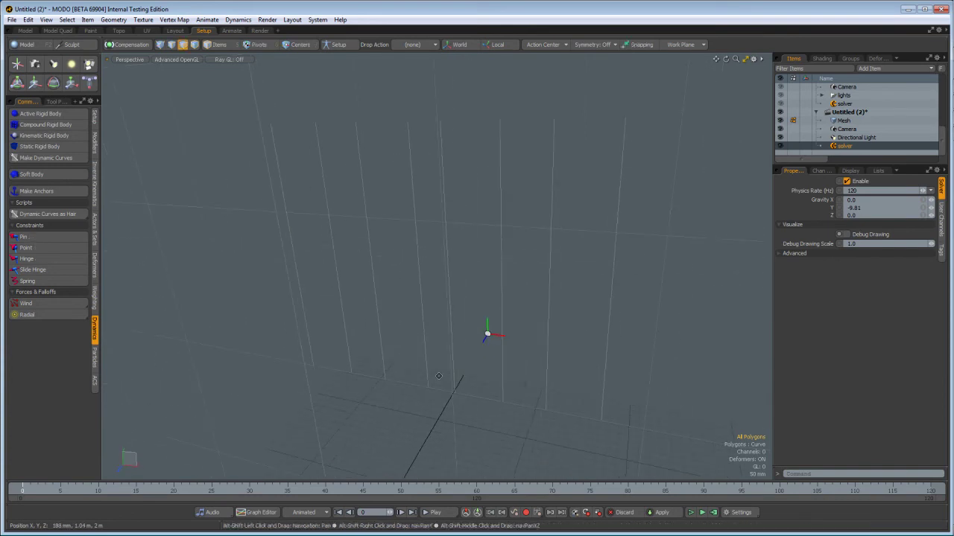
key("a")
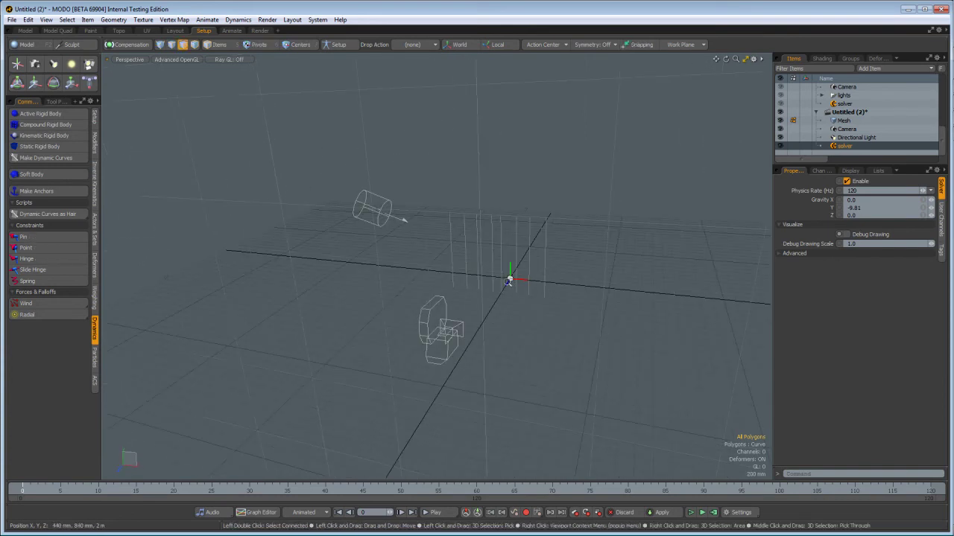
scroll(508, 281, "up", 3)
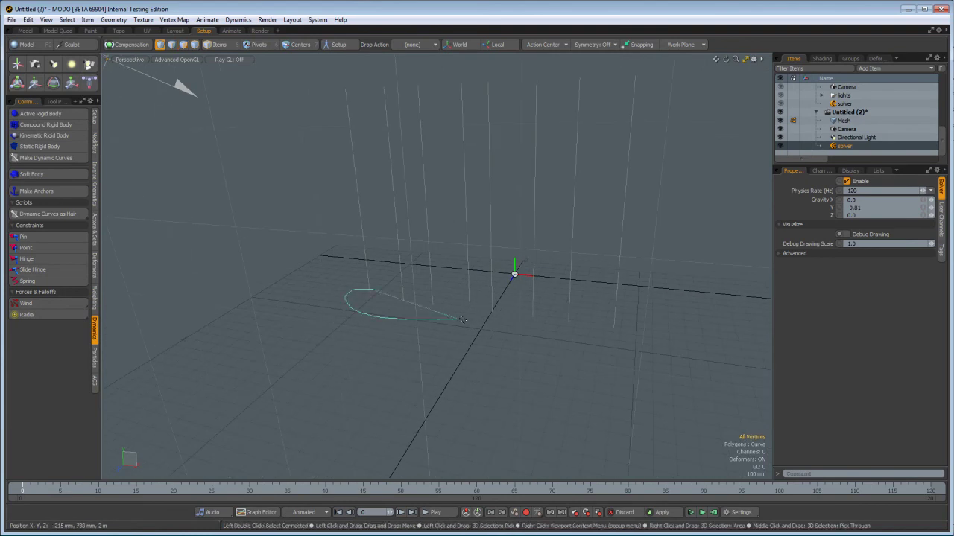
mouse_move(463, 320)
right_mouse_down()
mouse_move(681, 341)
mouse_move(671, 317)
right_mouse_up()
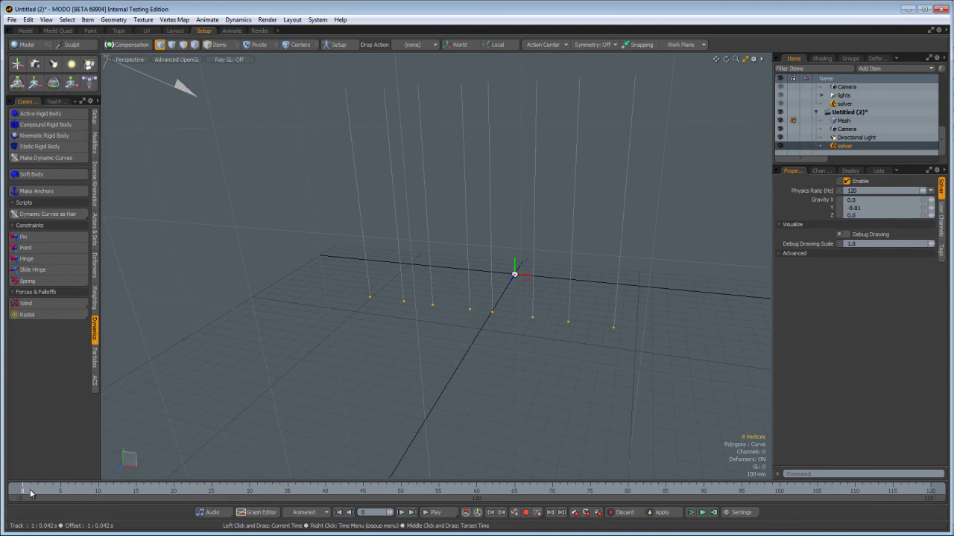
left_click_drag(231, 383, 355, 349, "alt")
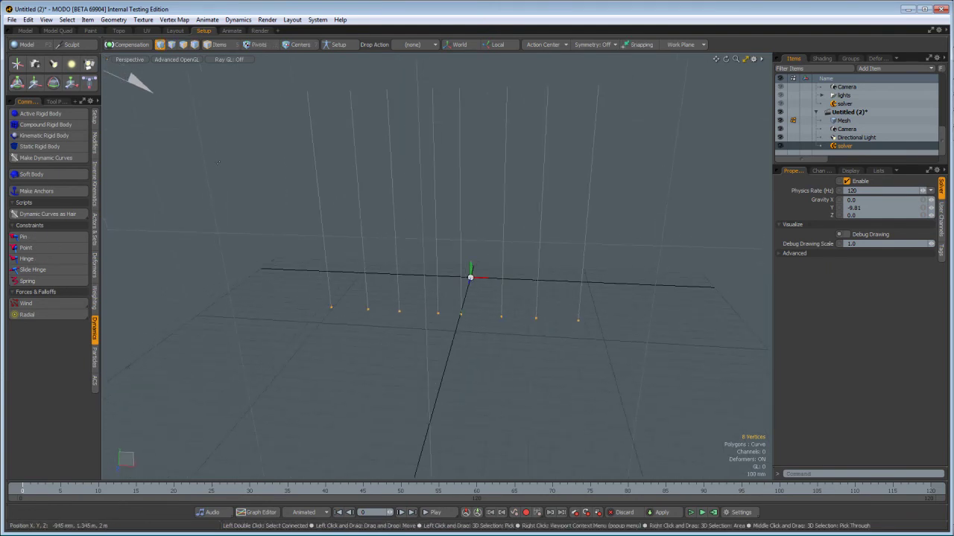
left_click(67, 19)
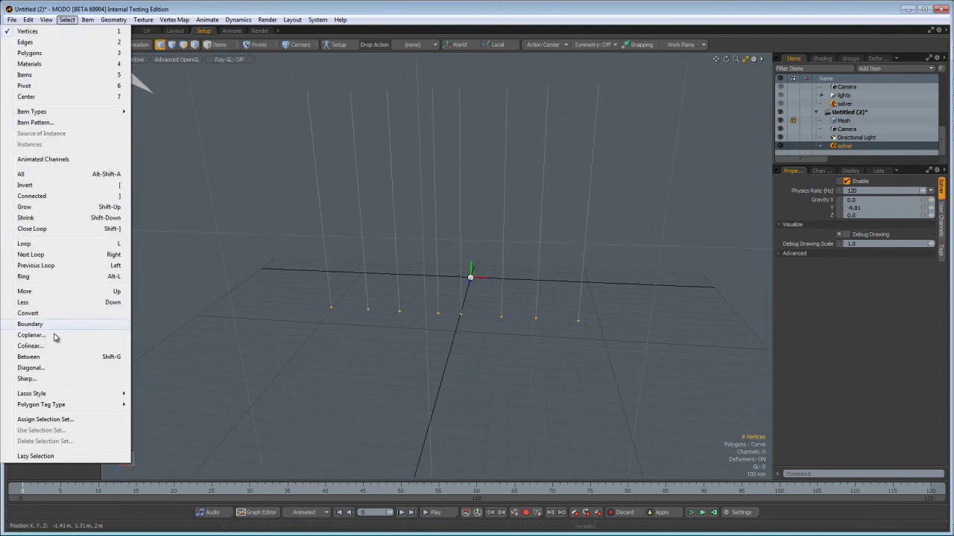
left_click(53, 419)
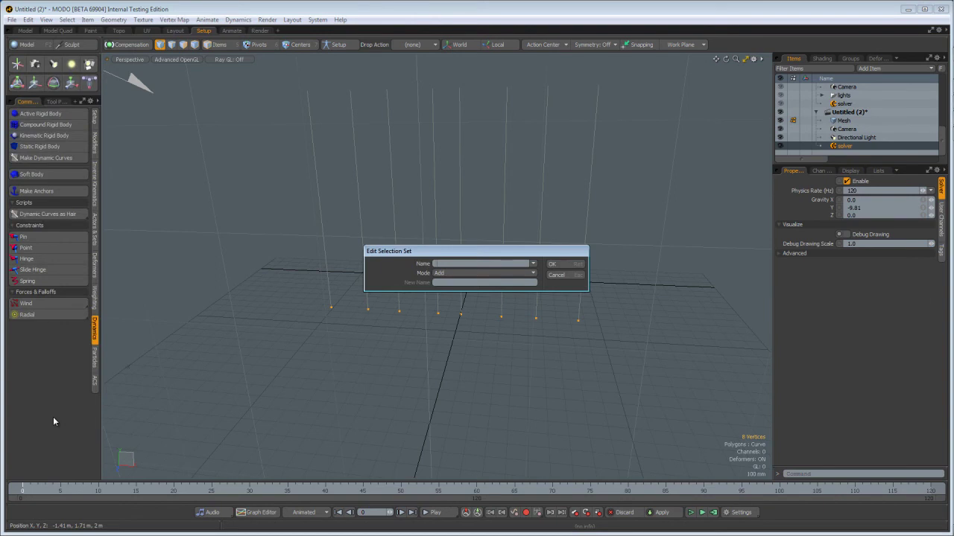
key("Return")
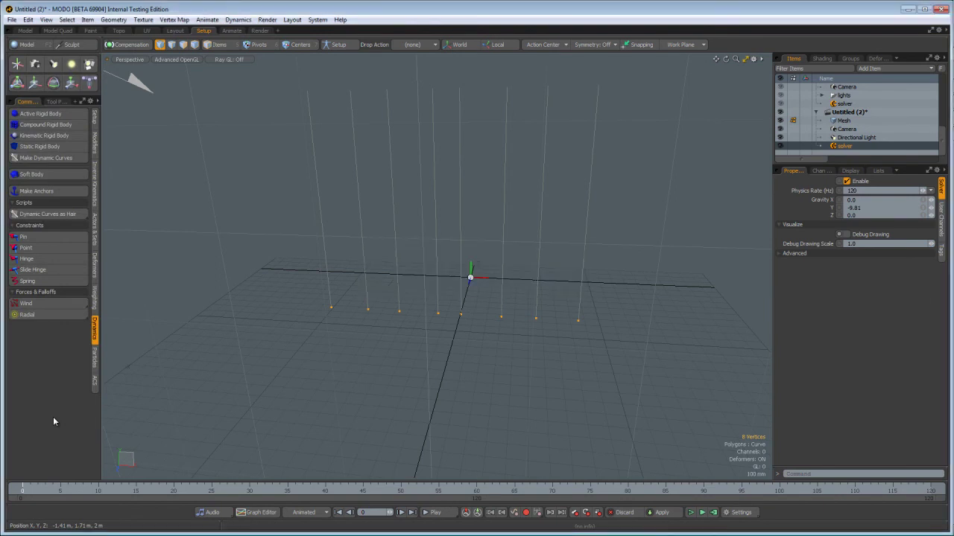
Set the Pin Map of the mesh's dynamic curves to the Pinned selection set.
left_click(843, 120)
left_click(942, 218)
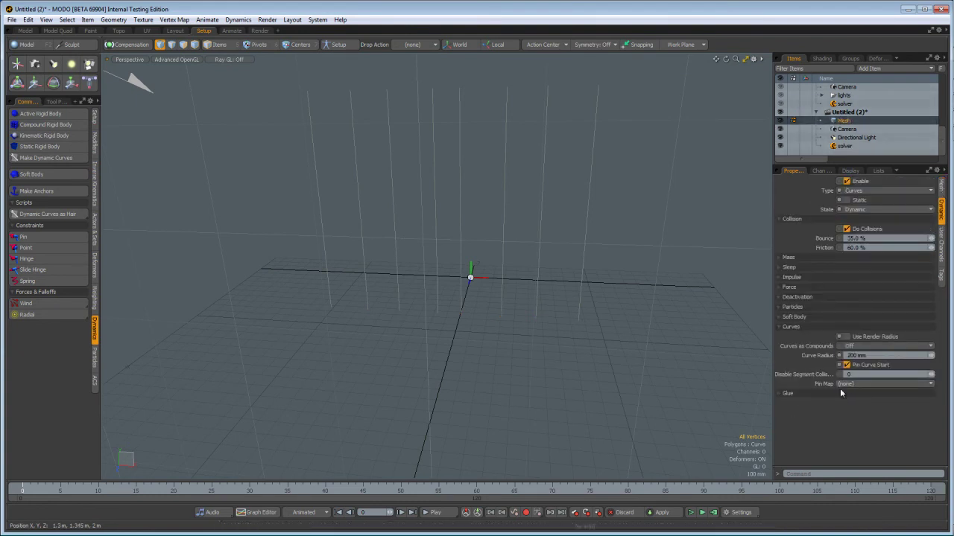
left_click(860, 384)
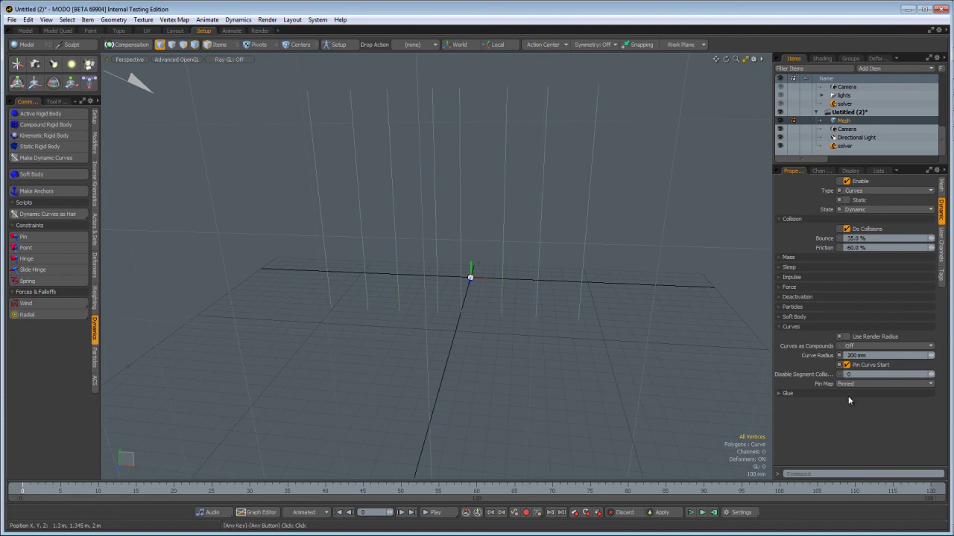
Start the live simulation, switch to item selection, and activate the Transform tool on the curve mesh.
left_click(690, 513)
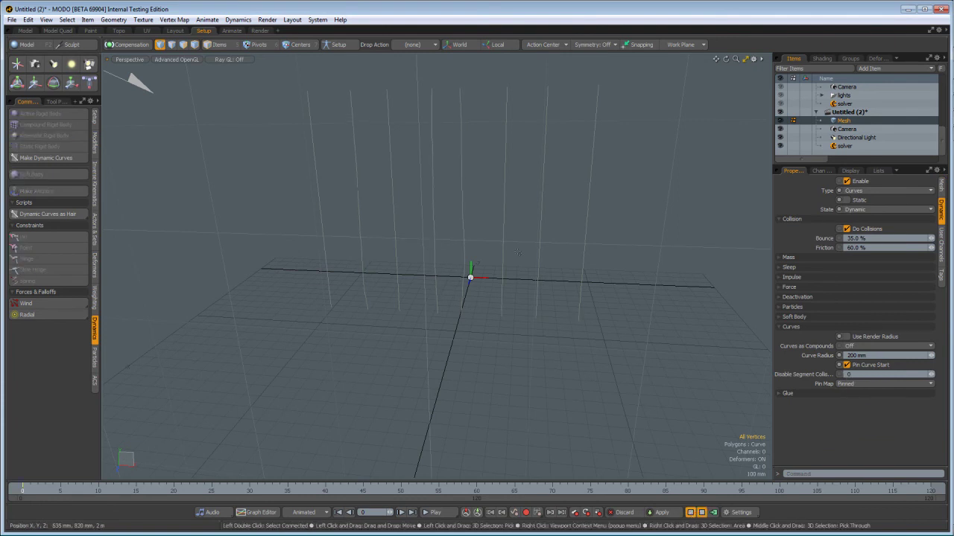
left_click(218, 44)
key("y")
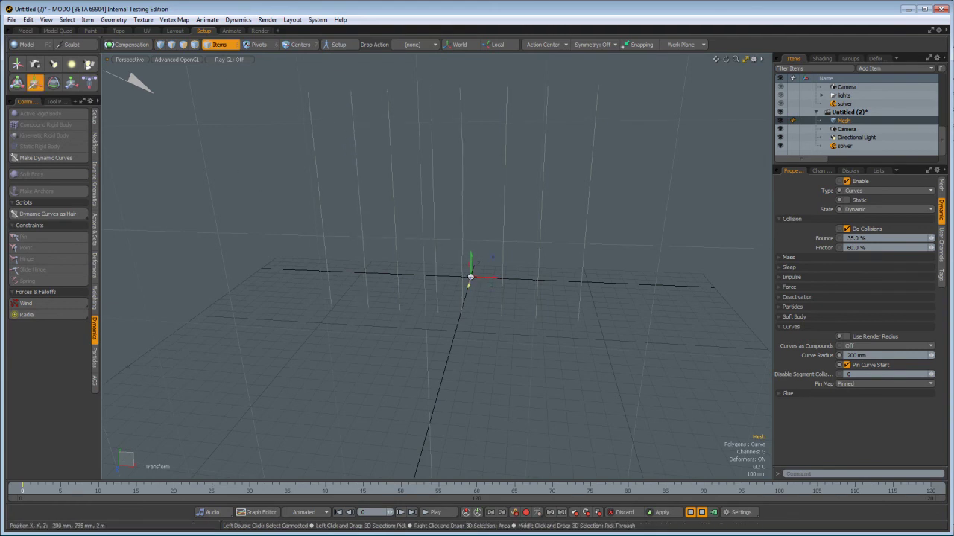
left_click_drag(463, 302, 529, 235, "alt")
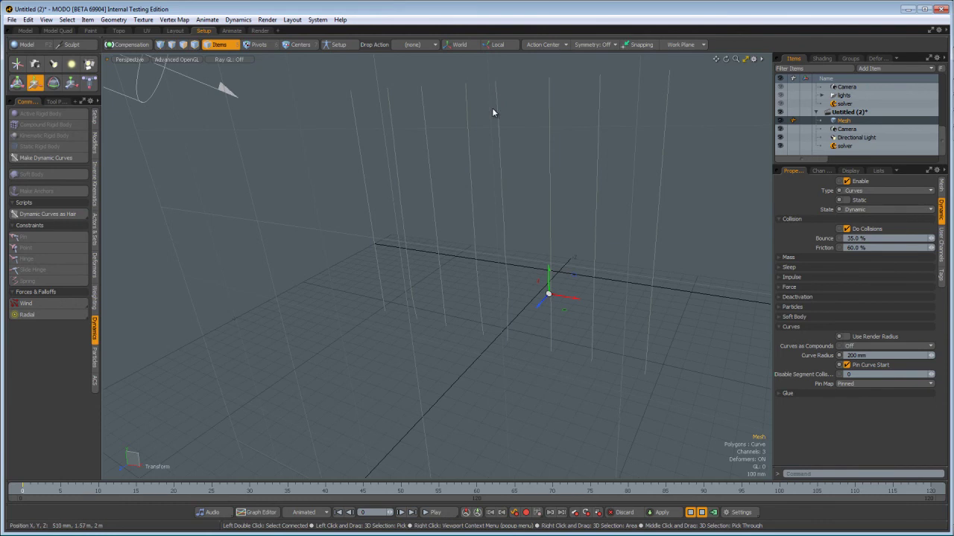
Set the Curve Radius to 50 mm and move the mesh slightly during the live simulation to test the pinned ends.
double_click(849, 356)
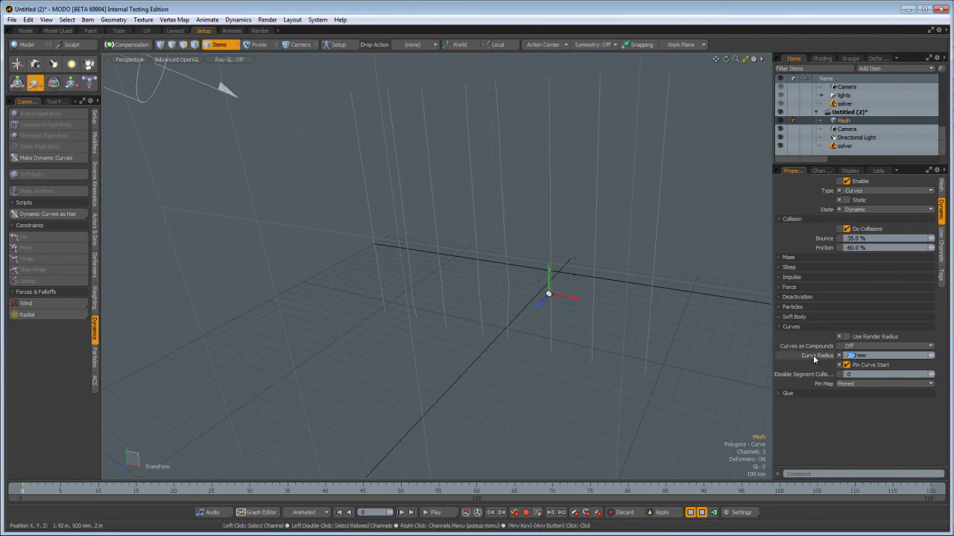
type("10")
key("Return")
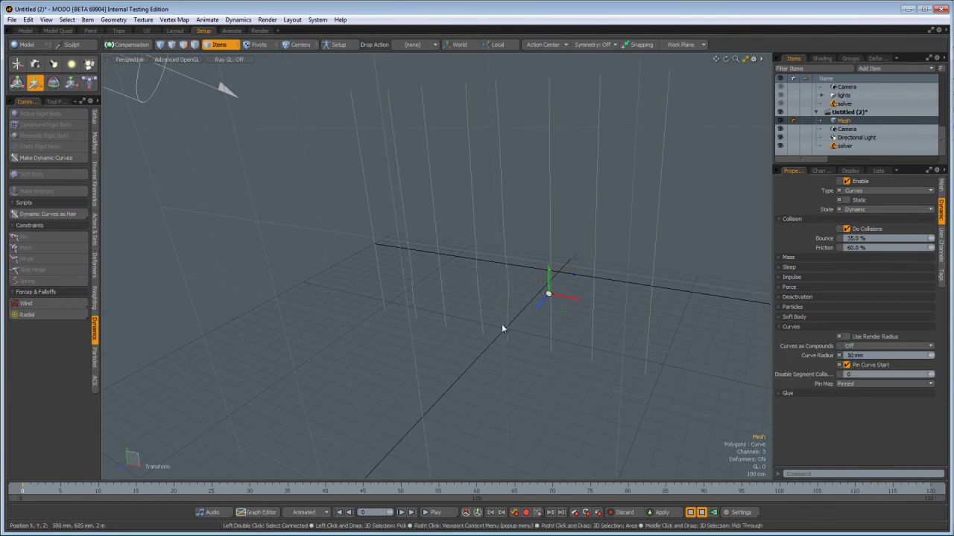
mouse_move(563, 311)
left_mouse_down()
mouse_move(589, 317)
mouse_move(571, 314)
left_mouse_up()
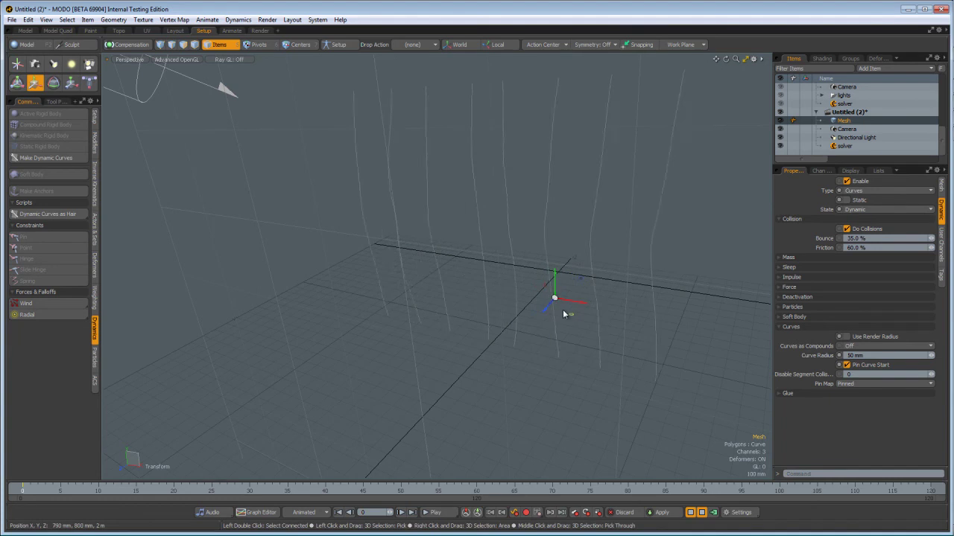